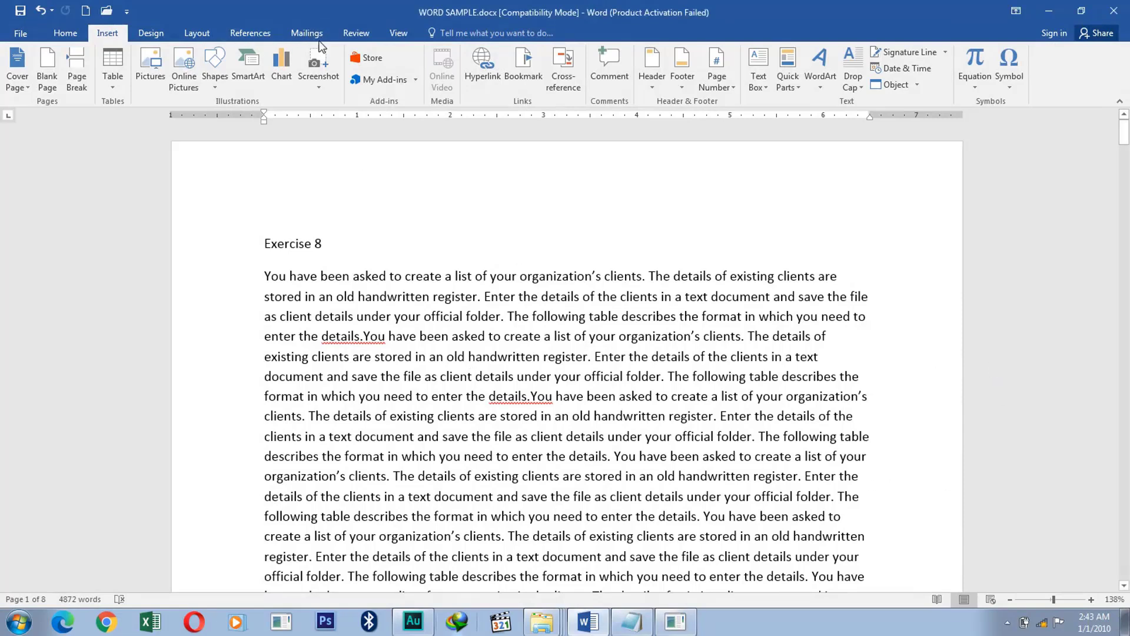
- Visit the Layout tab, then return to Insert to reach the page number commands
click(195, 34)
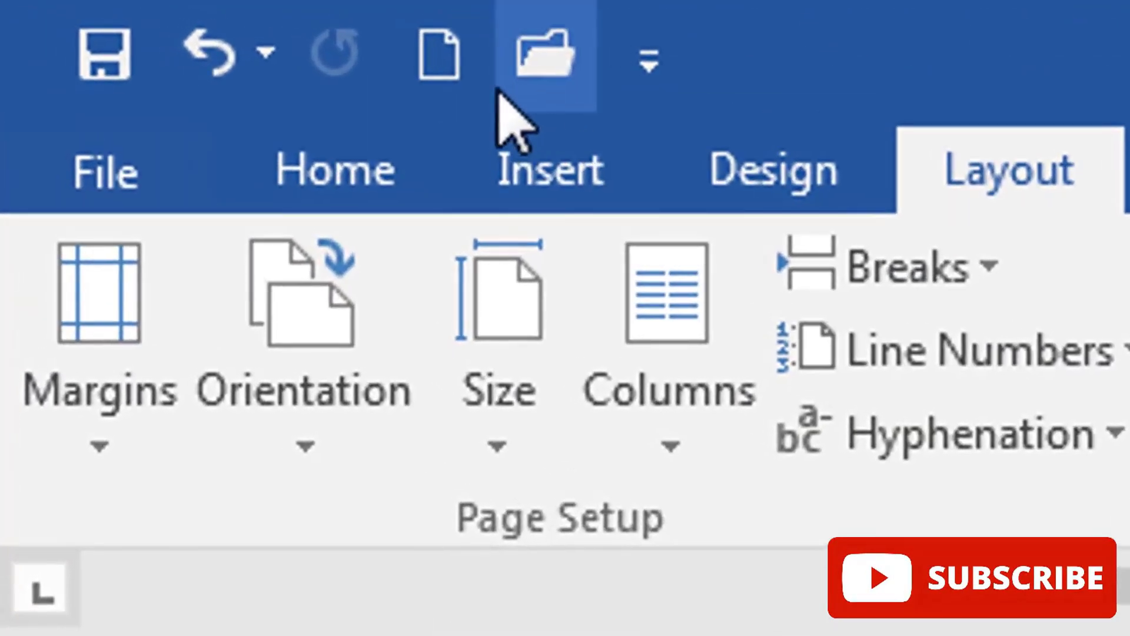
click(563, 188)
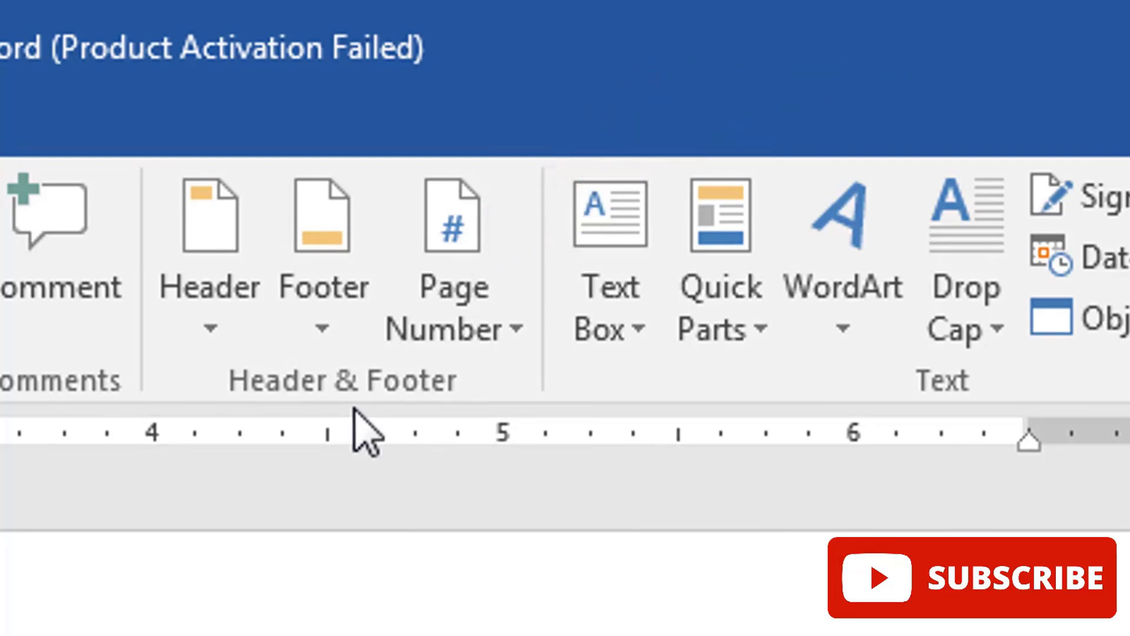
- Insert Bottom of Page > Plain Number 2 page numbers, centred in every footer
click(521, 353)
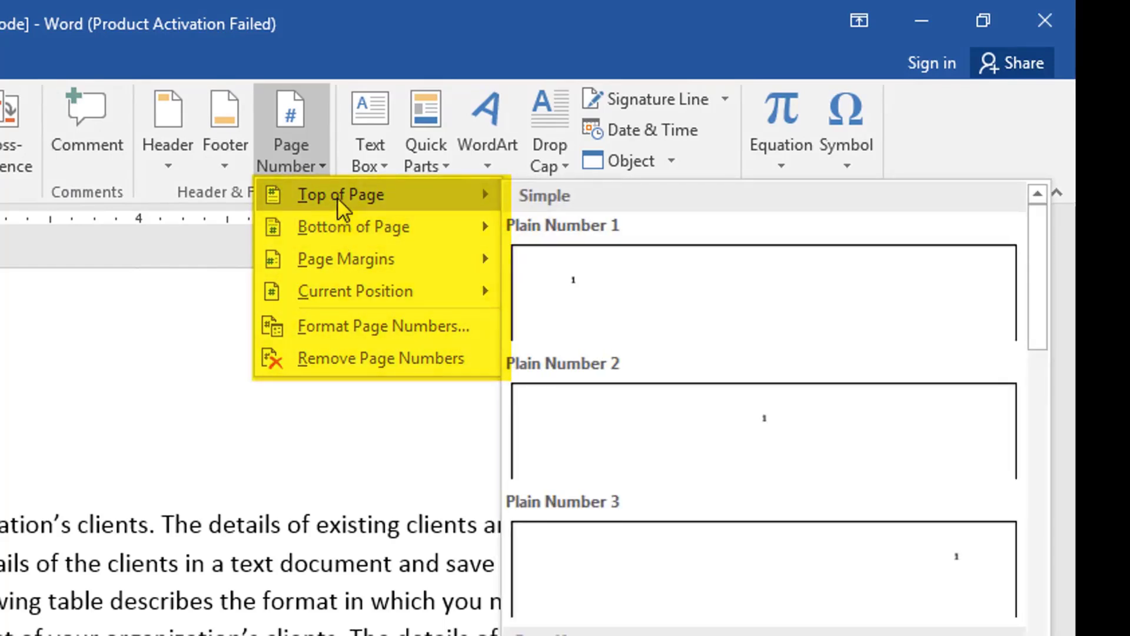
mouse_move(778, 126)
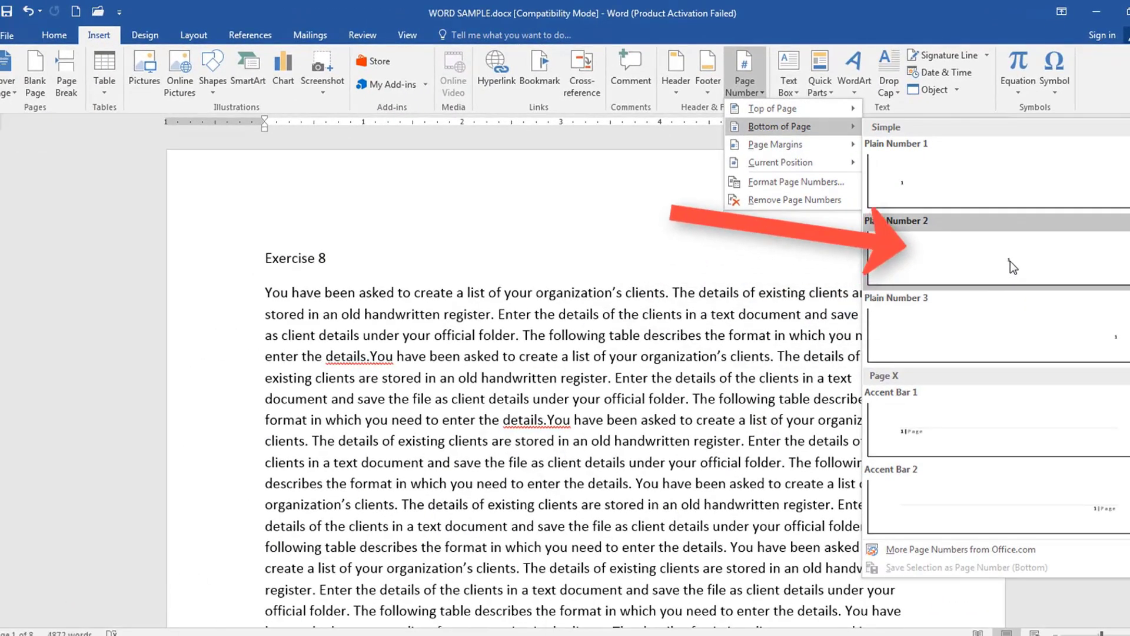
click(1010, 260)
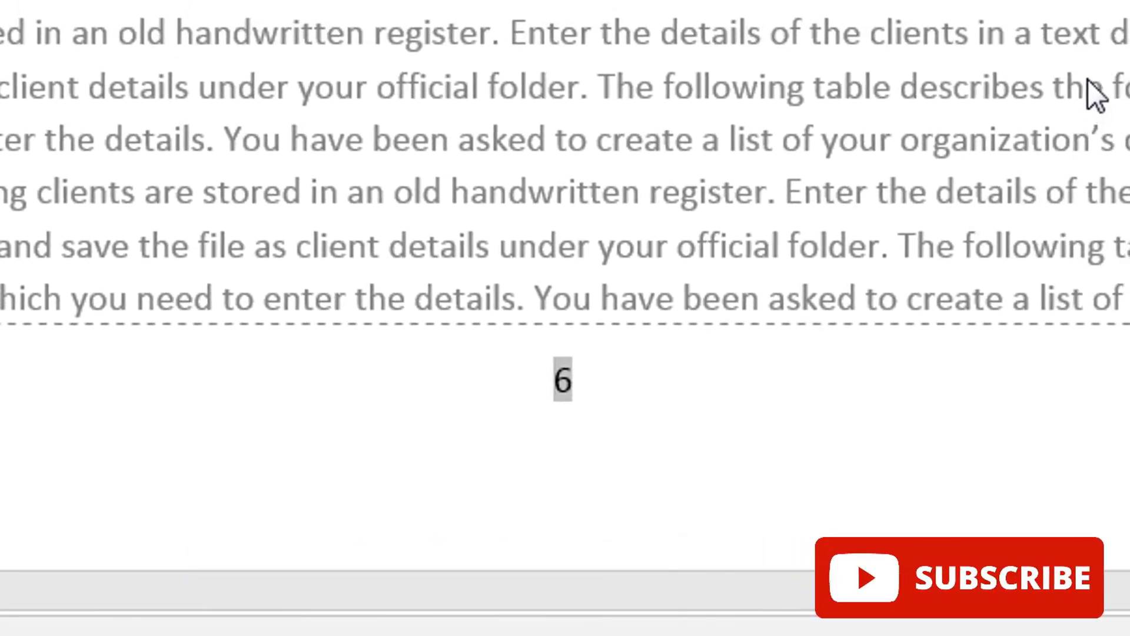
scroll(1088, 80, down, 5)
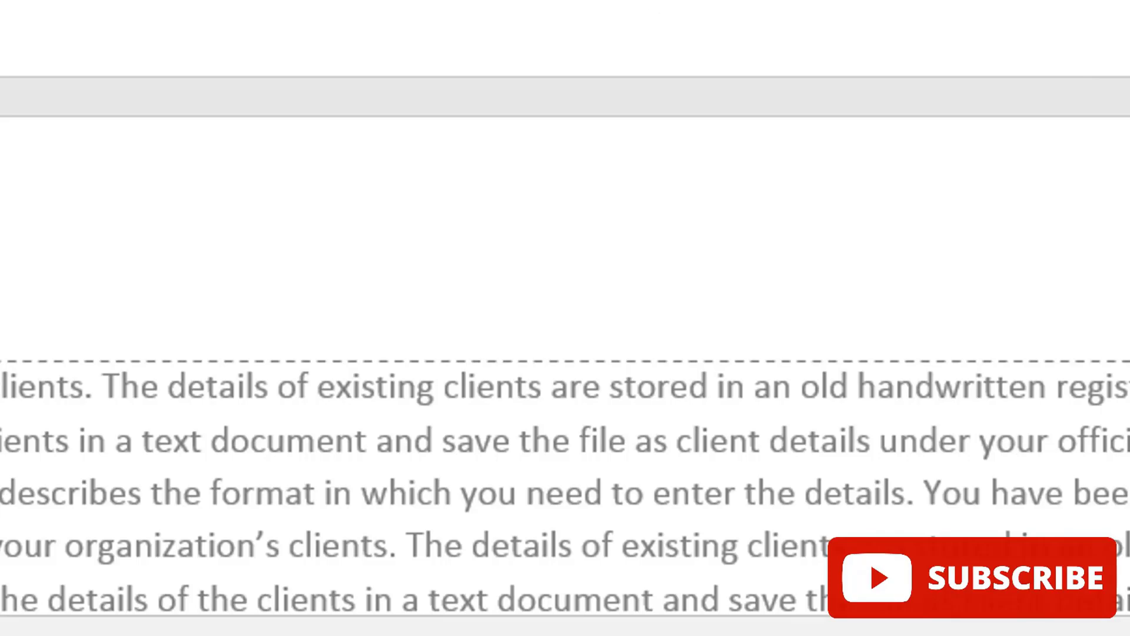
scroll(513, 208, up, 3)
scroll(513, 209, up, 3)
scroll(544, 187, up, 3)
scroll(549, 177, up, 1)
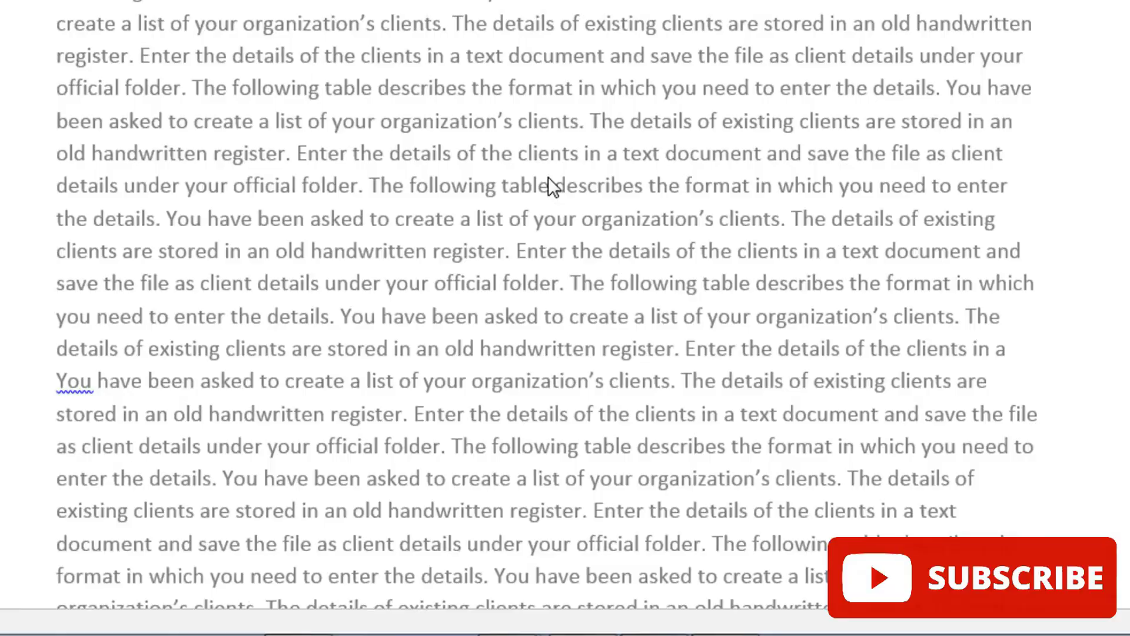
scroll(548, 177, up, 3)
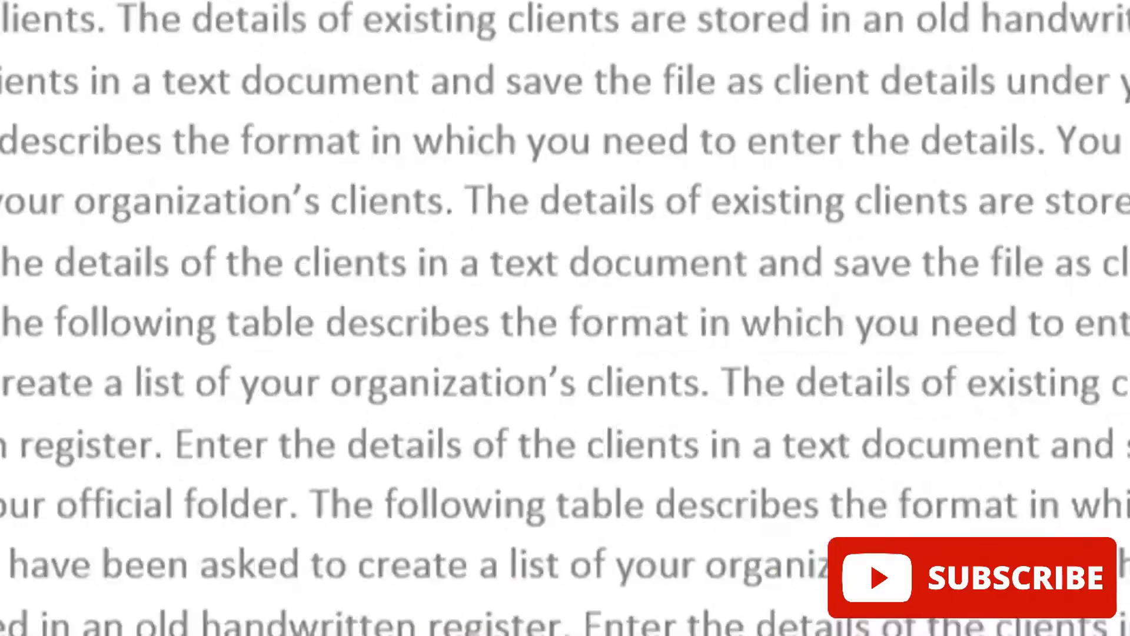
scroll(565, 319, up, 2)
scroll(565, 318, up, 3)
scroll(565, 318, up, 3)
scroll(566, 318, up, 3)
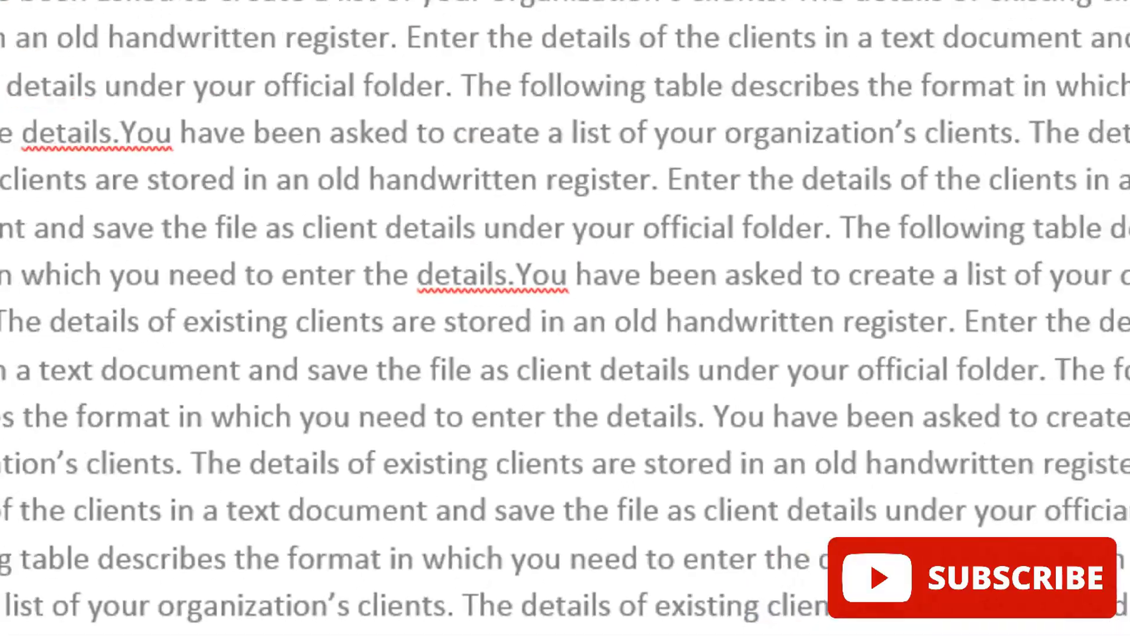
scroll(565, 318, up, 5)
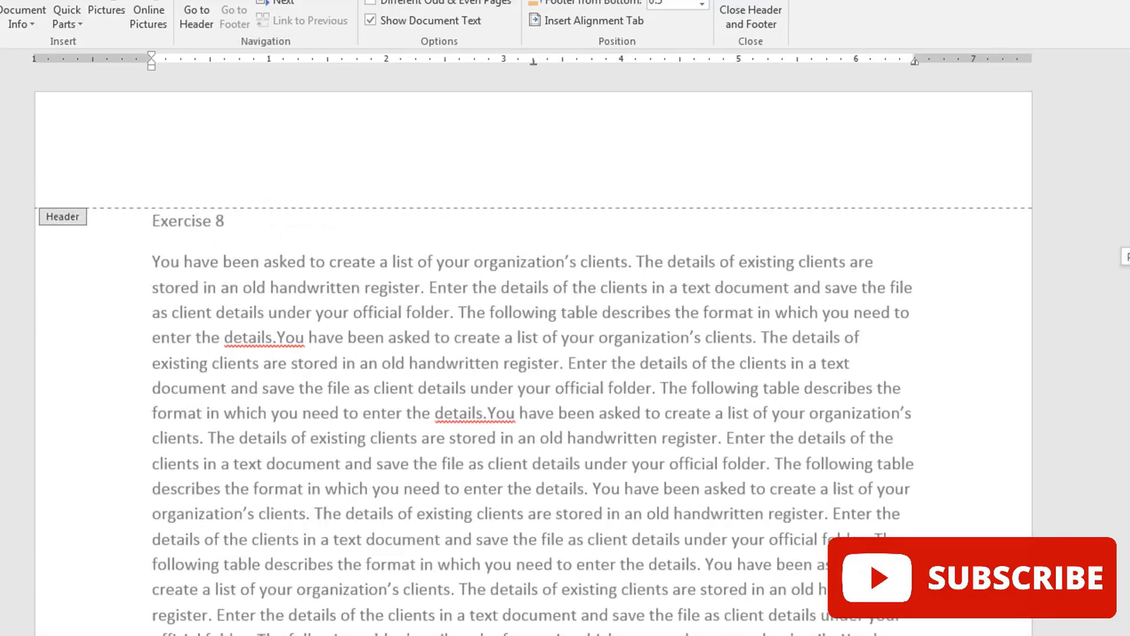
scroll(566, 353, down, 5)
scroll(565, 353, up, 5)
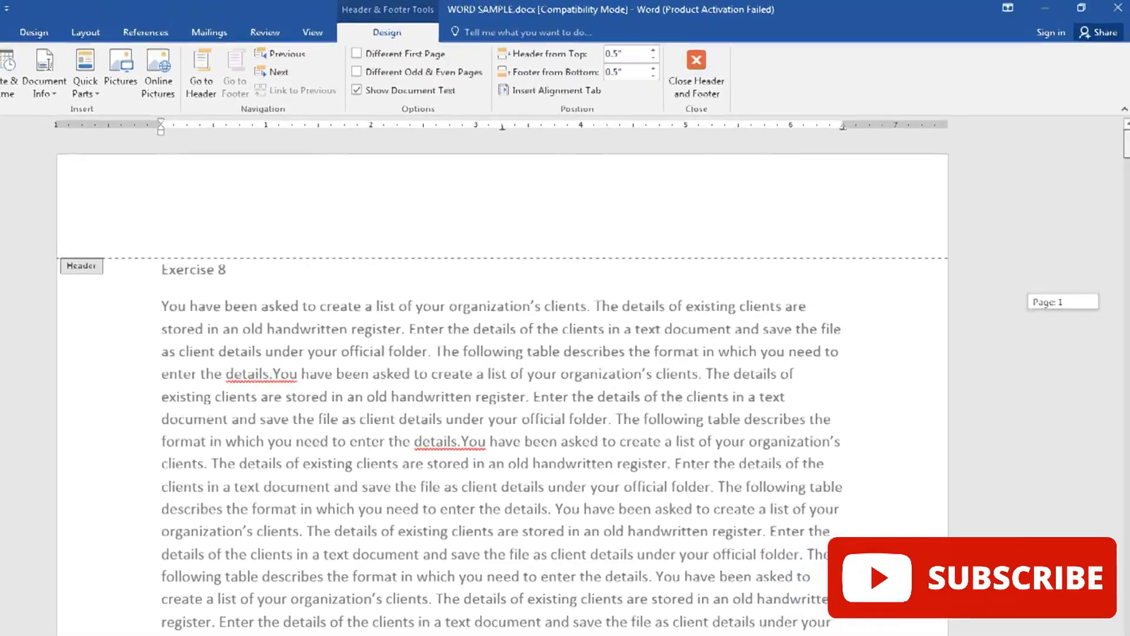
click(1124, 305)
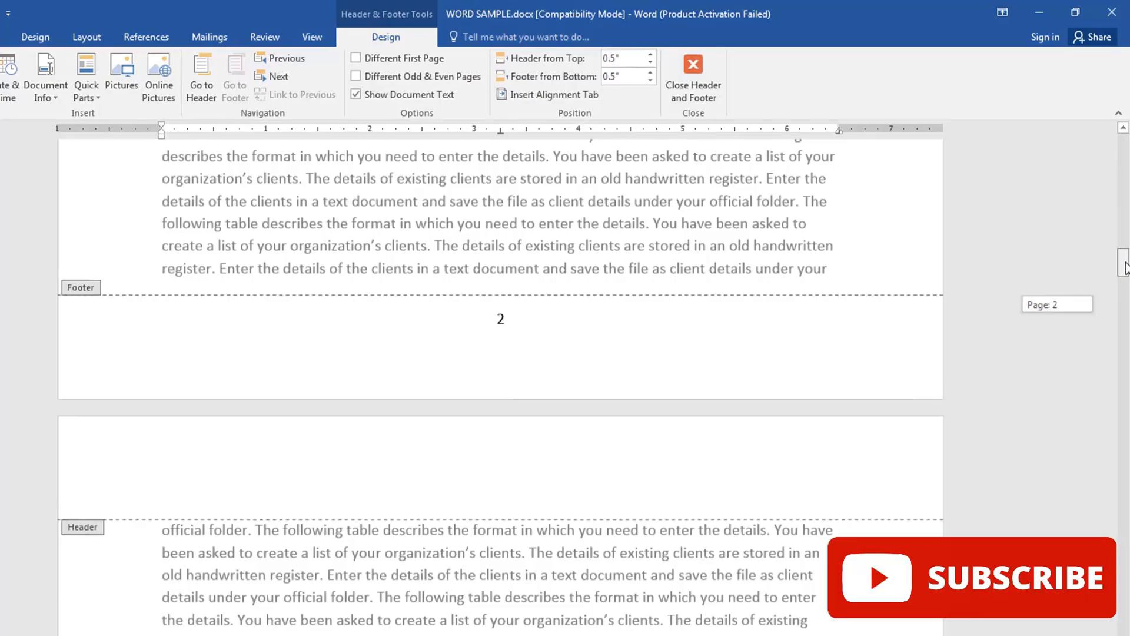
drag(1126, 305, 1119, 521)
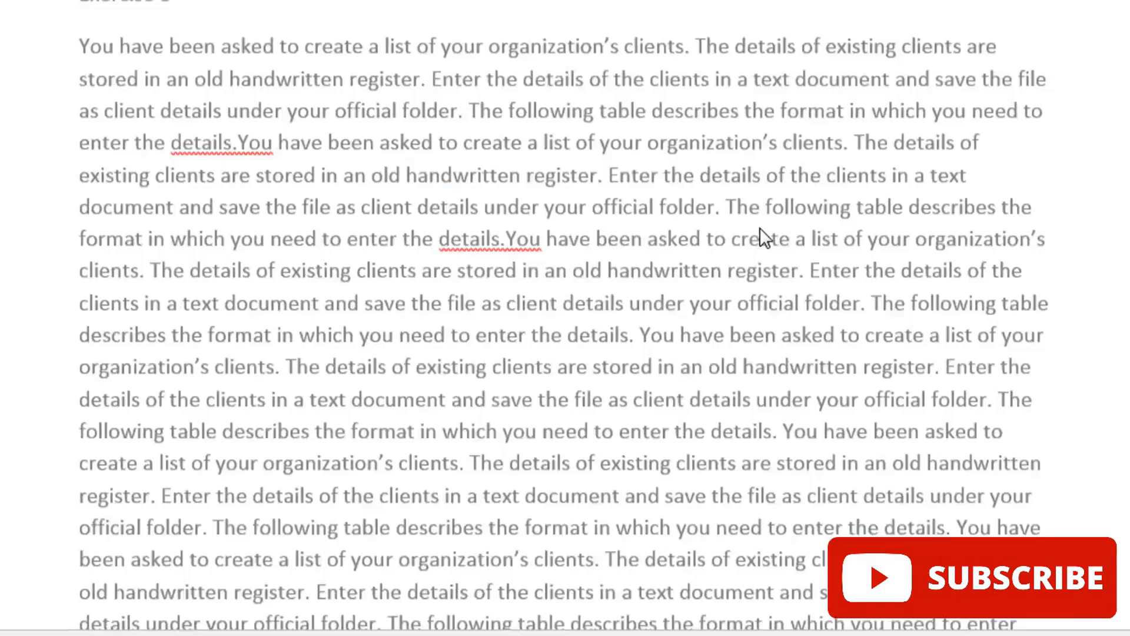
scroll(759, 227, down, 5)
scroll(759, 230, down, 5)
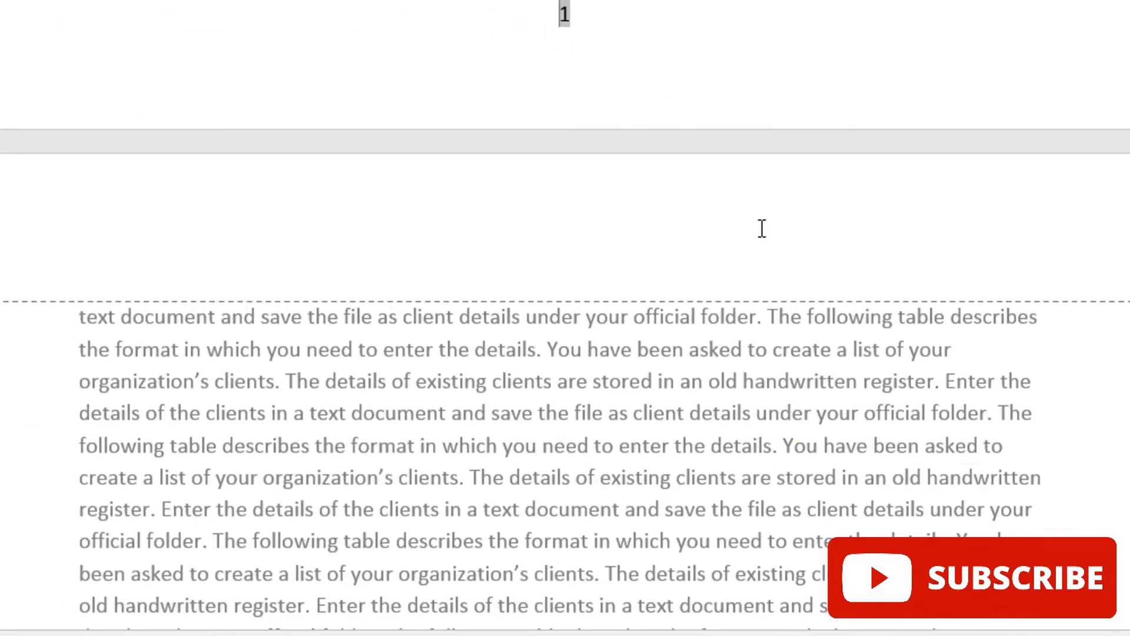
scroll(751, 133, up, 5)
scroll(747, 105, up, 5)
scroll(747, 106, up, 5)
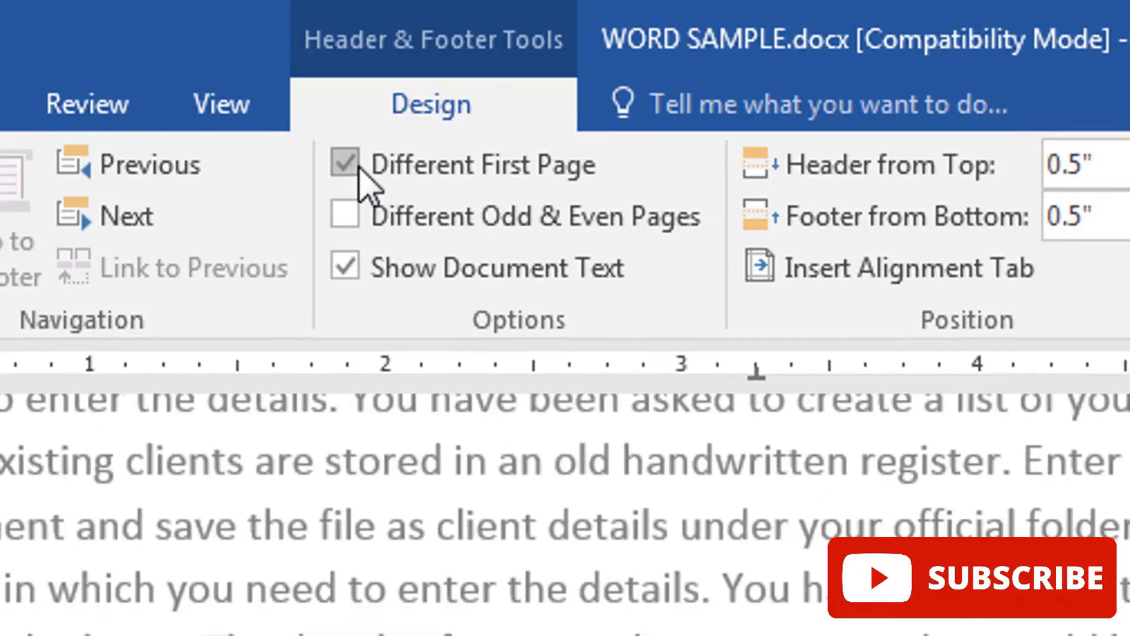
scroll(671, 20, down, 5)
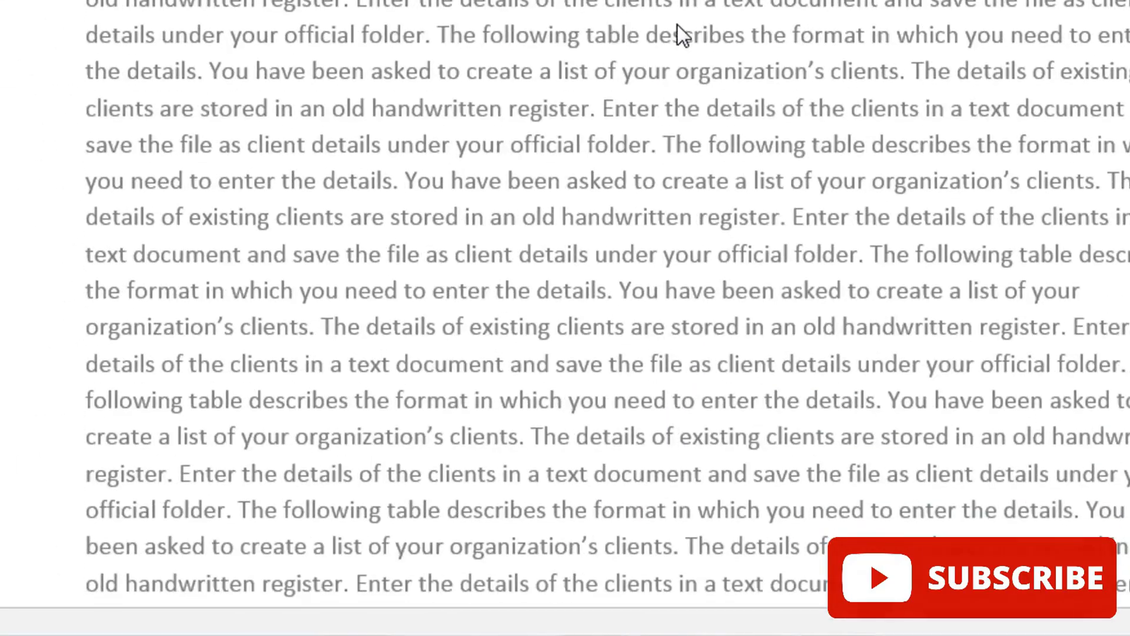
scroll(677, 33, down, 3)
scroll(676, 33, down, 3)
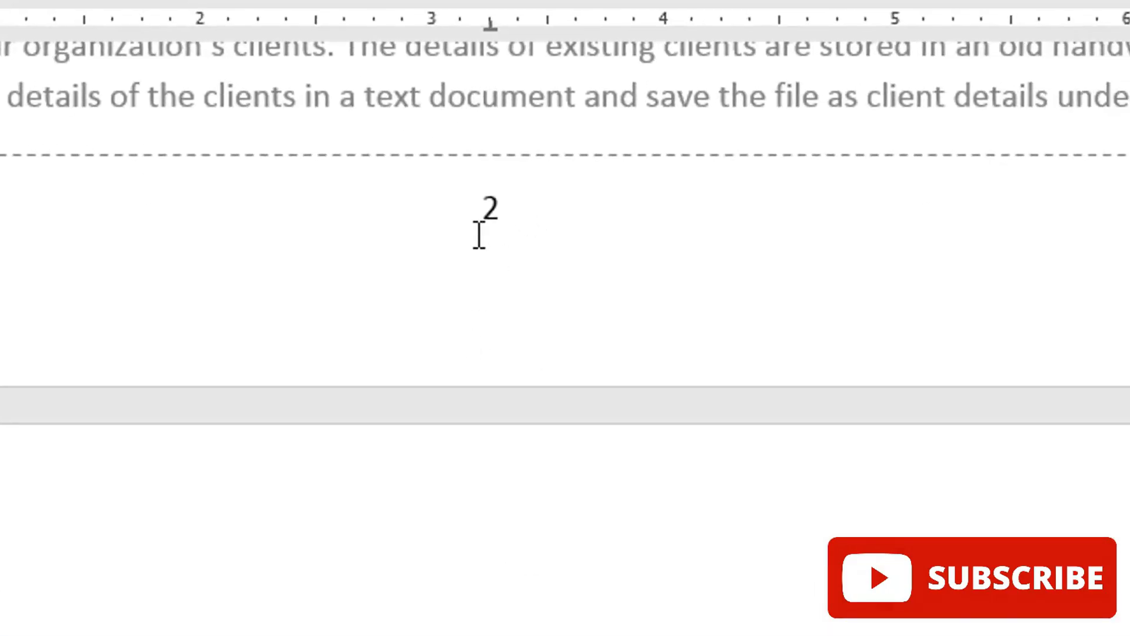
scroll(537, 453, down, 3)
scroll(538, 465, down, 3)
scroll(536, 475, down, 3)
scroll(533, 470, down, 3)
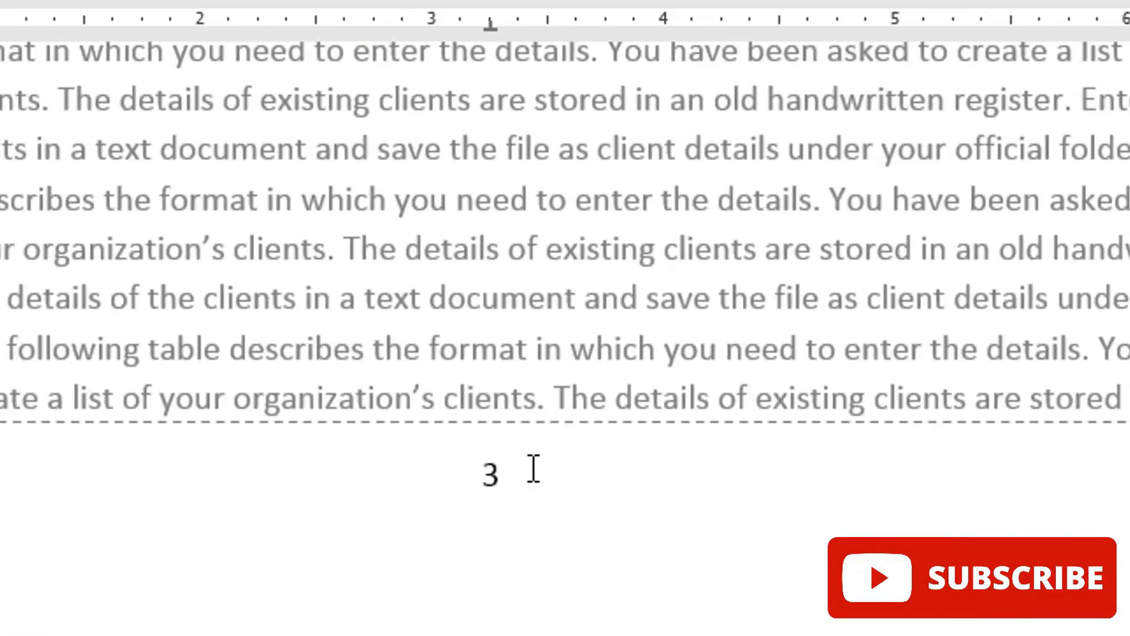
scroll(533, 470, down, 3)
scroll(530, 480, down, 3)
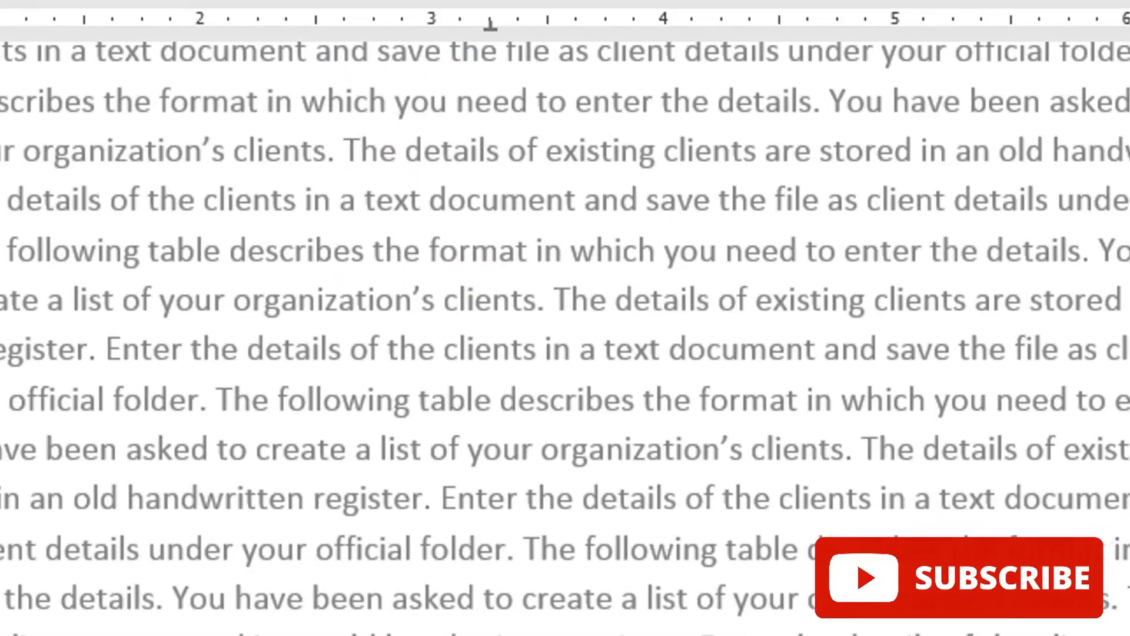
scroll(531, 476, down, 3)
scroll(530, 477, down, 3)
scroll(530, 477, down, 3)
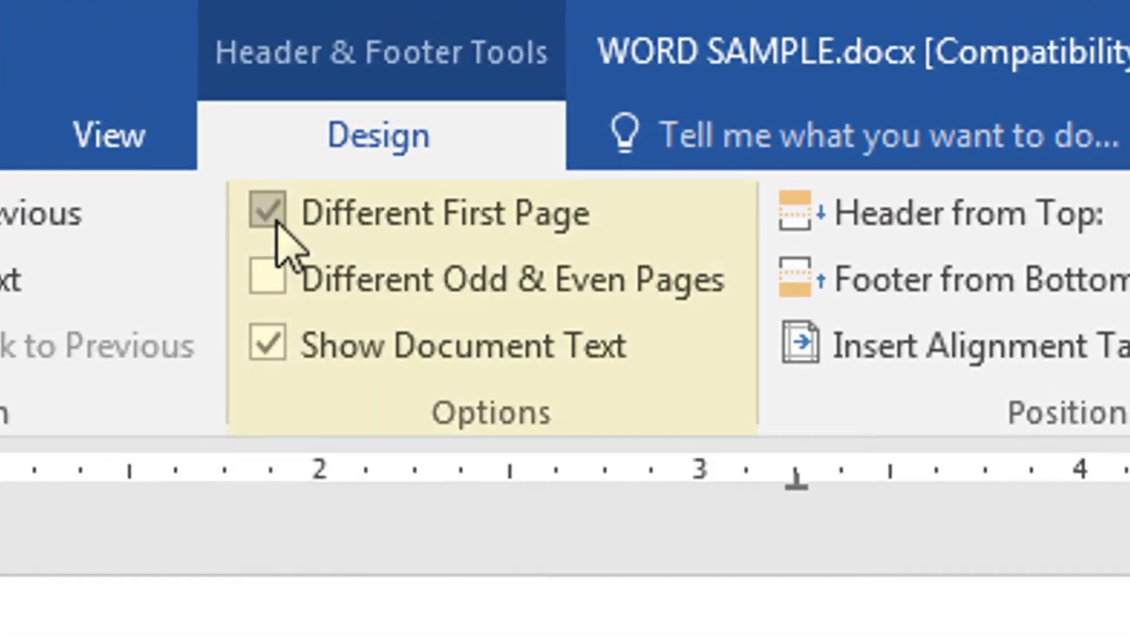
- Turn off Different First Page so page one's footer shows number 1
click(276, 221)
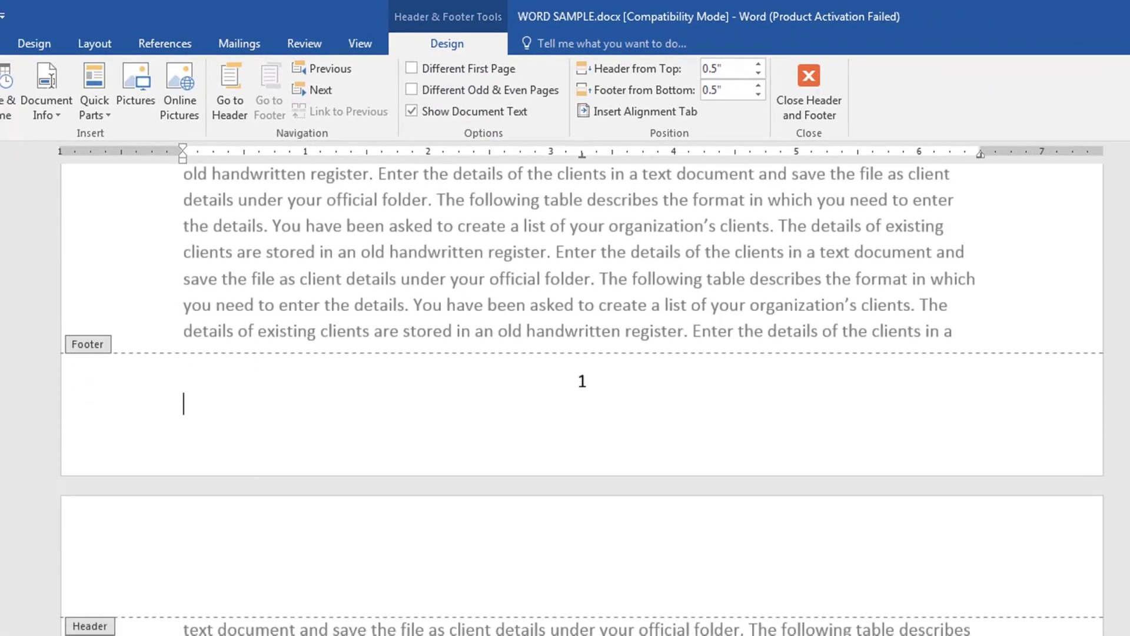
scroll(582, 398, down, 10)
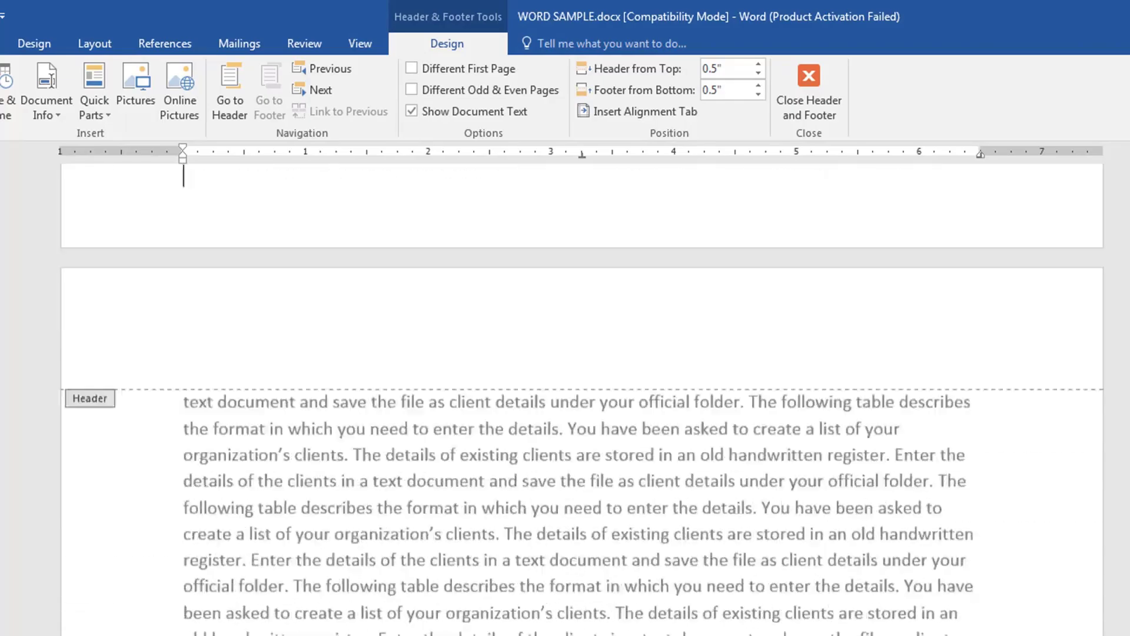
scroll(582, 398, down, 10)
scroll(582, 398, down, 10)
scroll(581, 398, down, 10)
scroll(582, 397, up, 15)
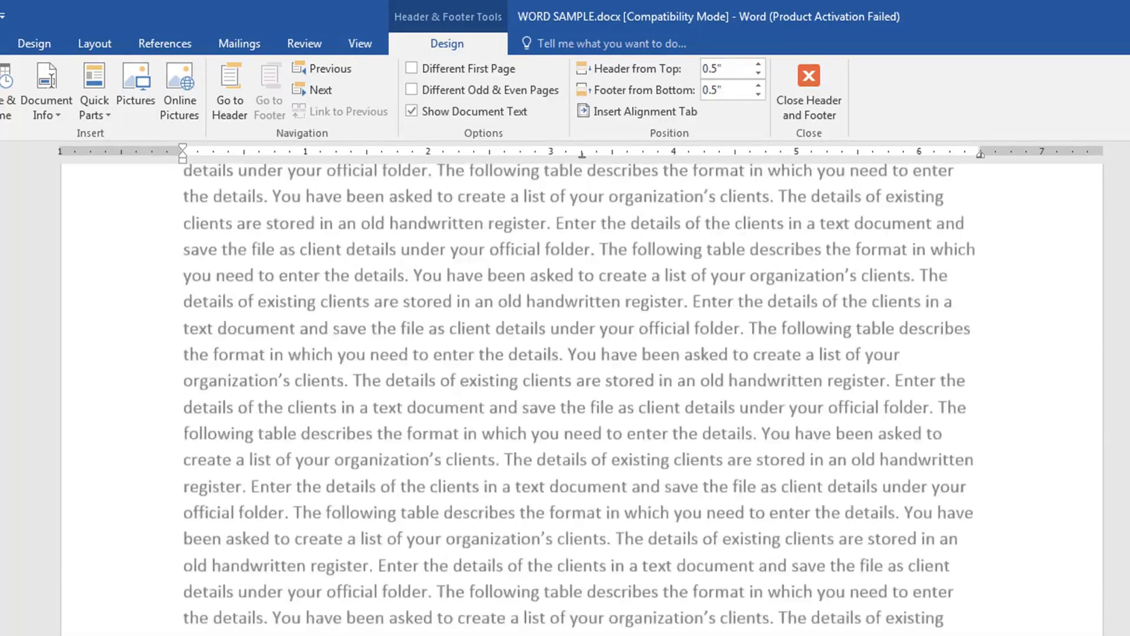
scroll(583, 398, up, 15)
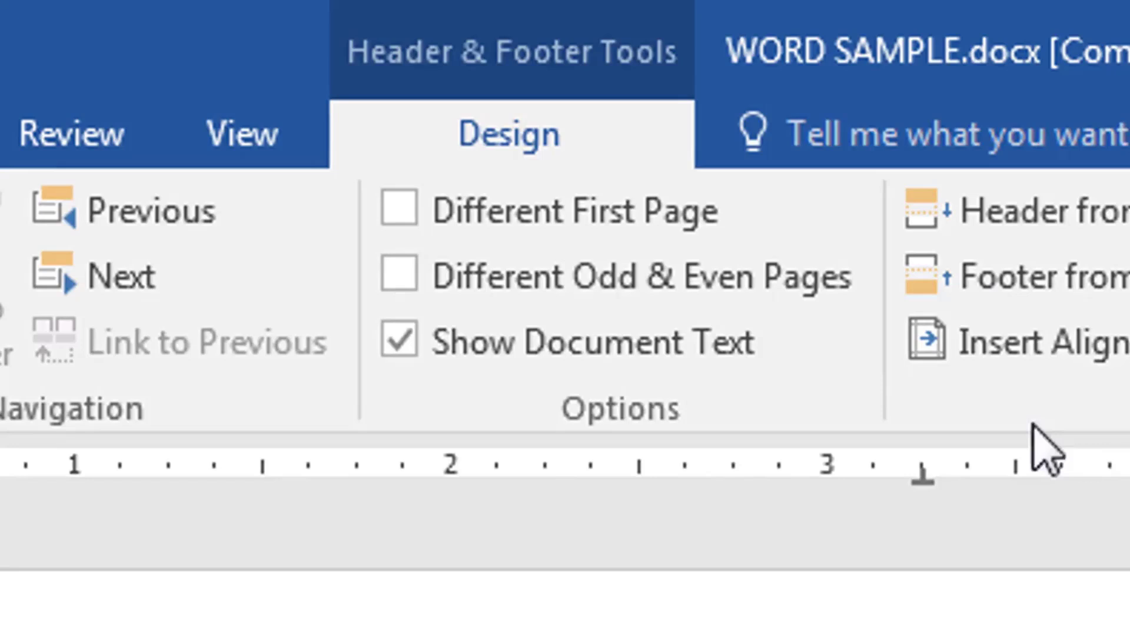
- Turn on Different Odd & Even Pages for the document's footers
click(409, 290)
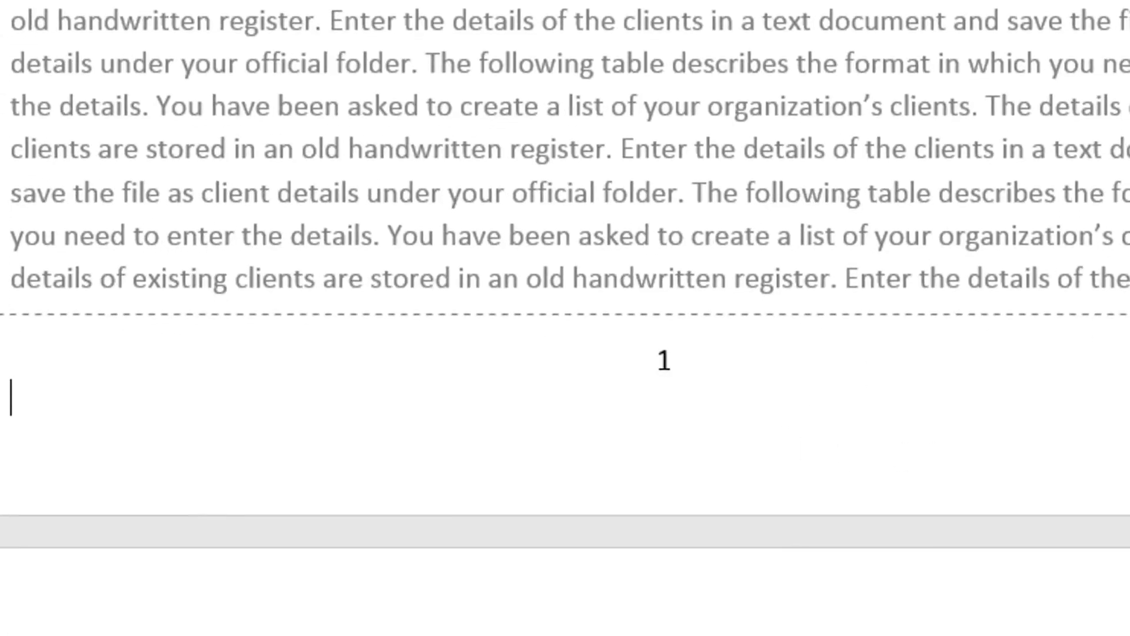
scroll(901, 234, down, 2)
scroll(901, 233, down, 5)
scroll(900, 233, down, 5)
scroll(901, 234, down, 5)
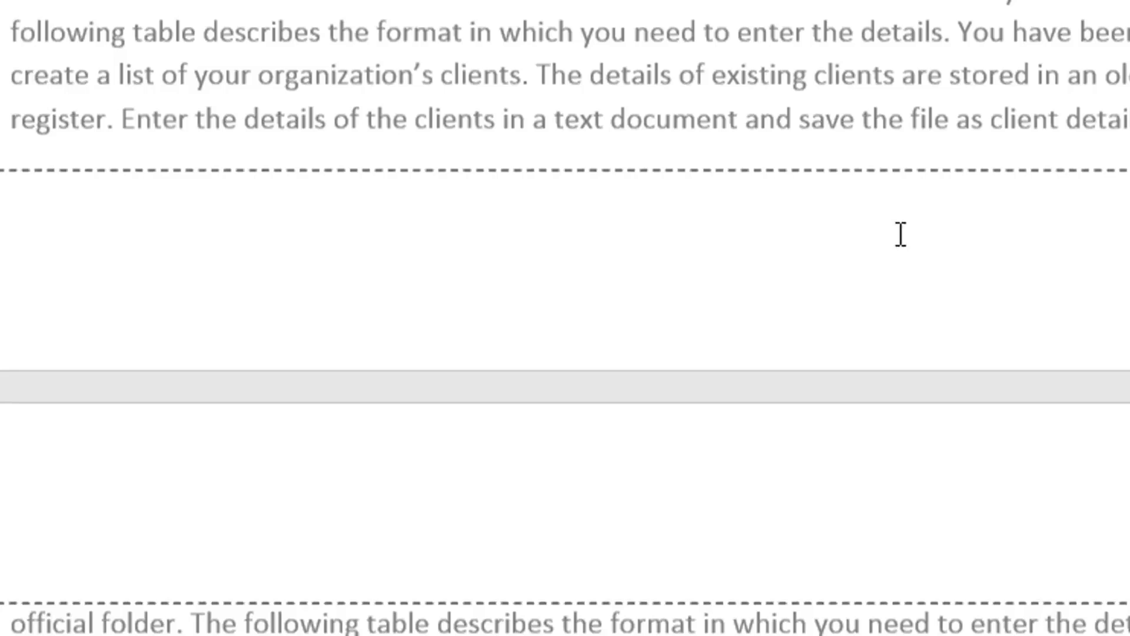
scroll(901, 234, down, 1)
scroll(565, 318, down, 5)
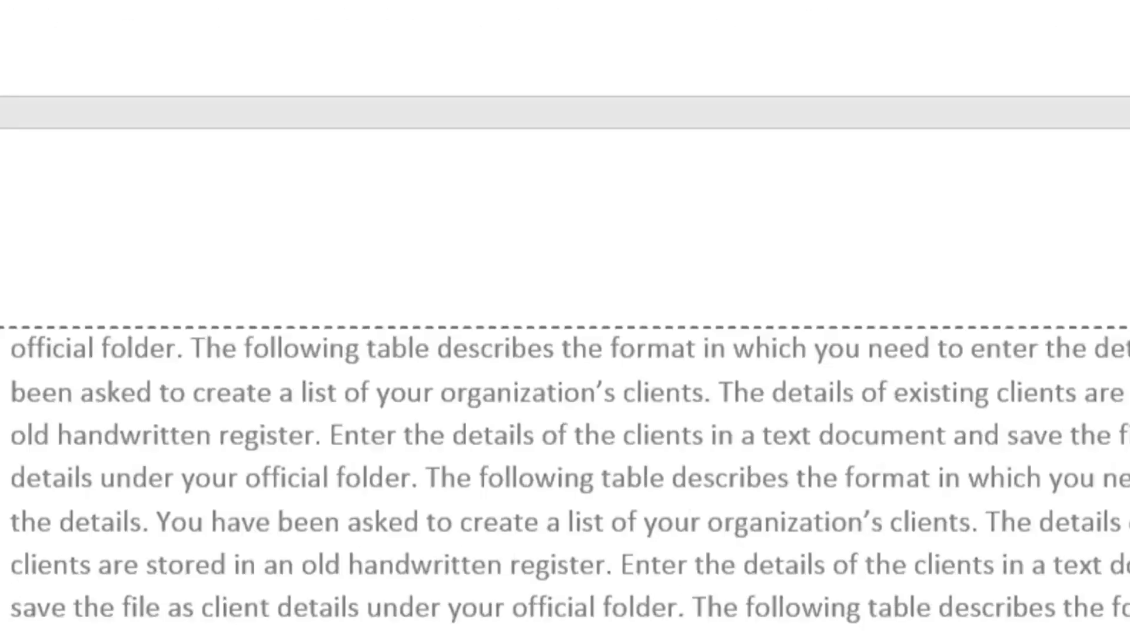
scroll(565, 319, down, 5)
scroll(565, 318, down, 5)
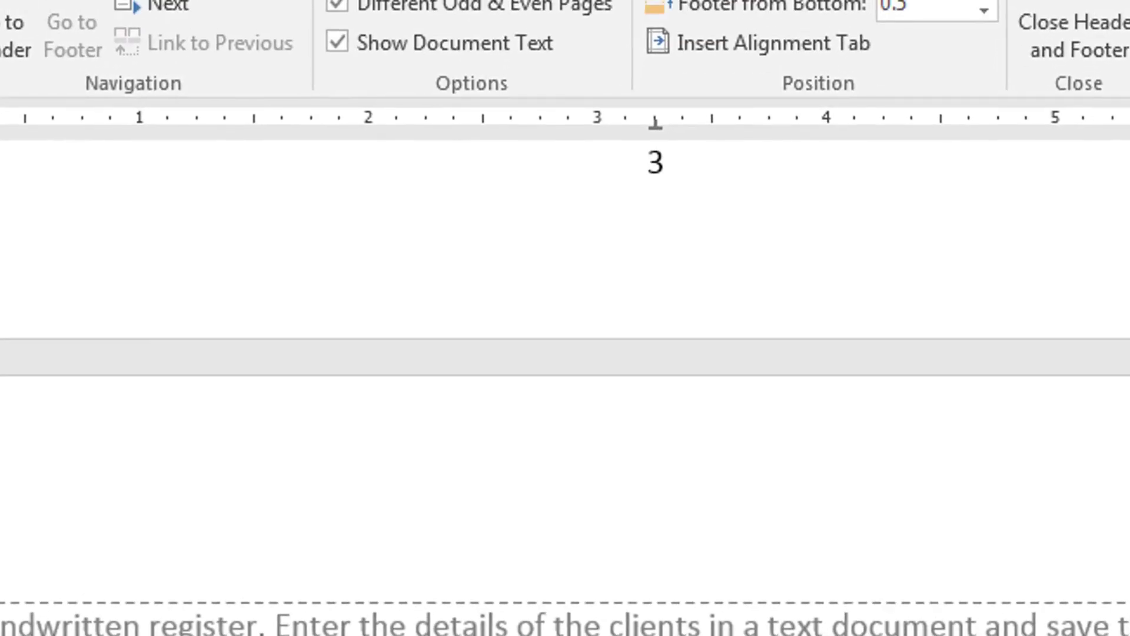
scroll(565, 388, down, 3)
scroll(565, 389, down, 5)
scroll(565, 389, down, 5)
scroll(565, 389, down, 5)
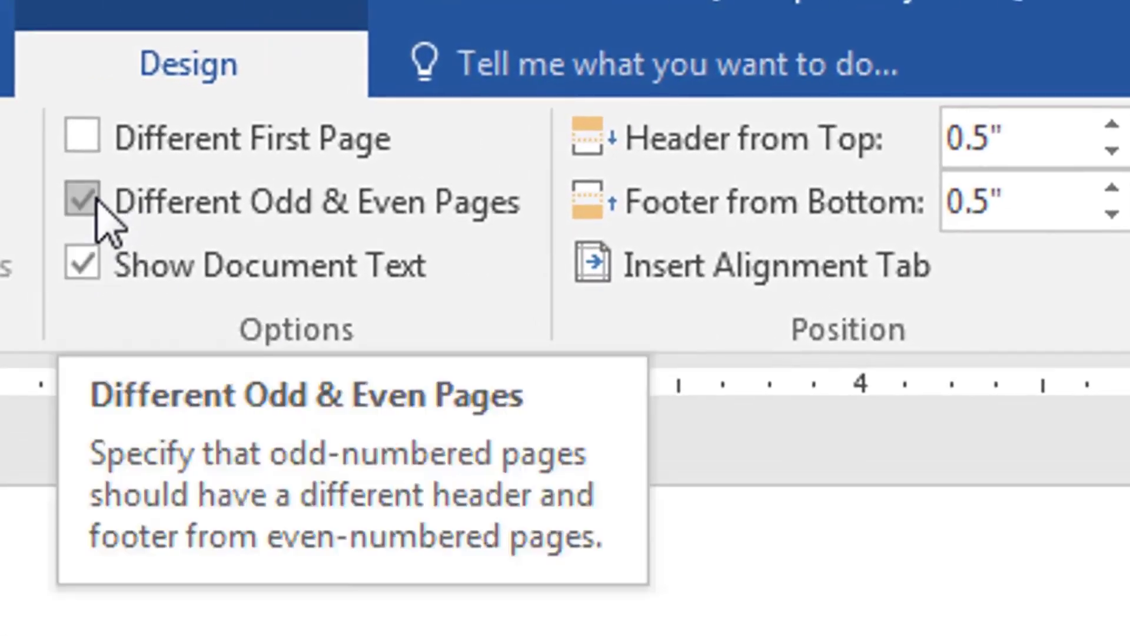
- Turn Different Odd & Even Pages back off and close the footer to resume body editing
click(96, 199)
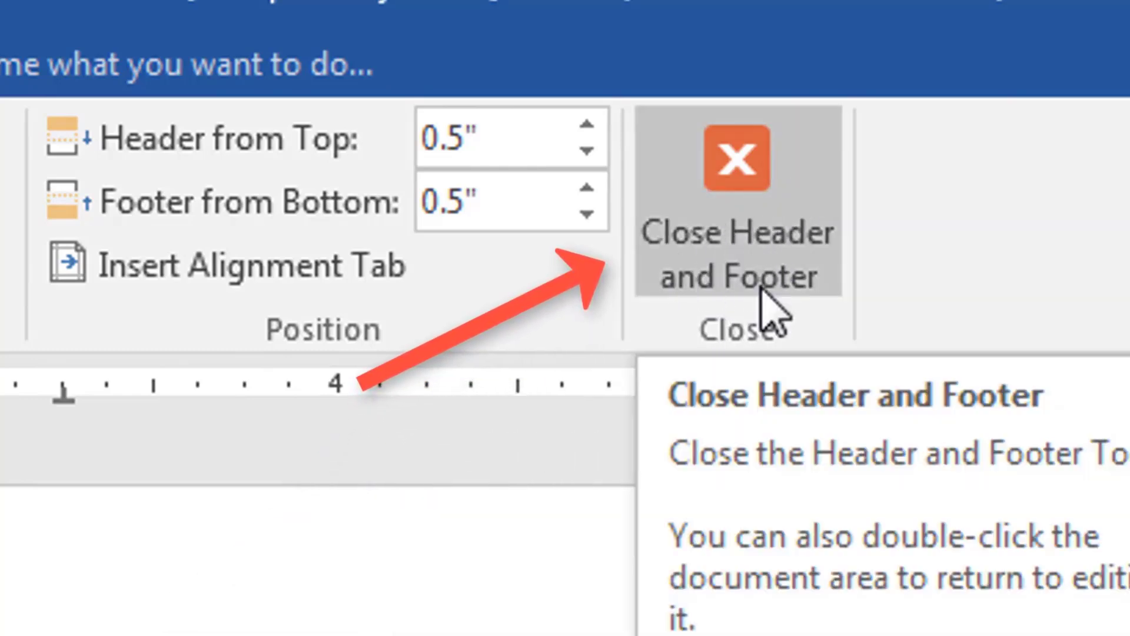
click(759, 205)
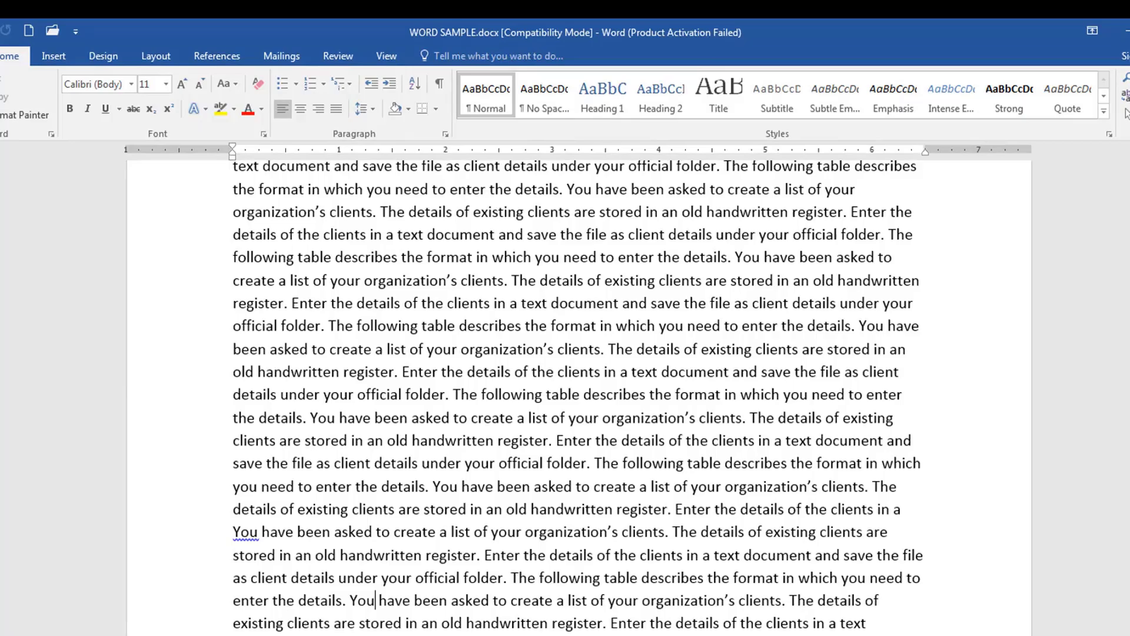
scroll(580, 389, down, 3)
scroll(579, 388, down, 3)
scroll(580, 388, down, 3)
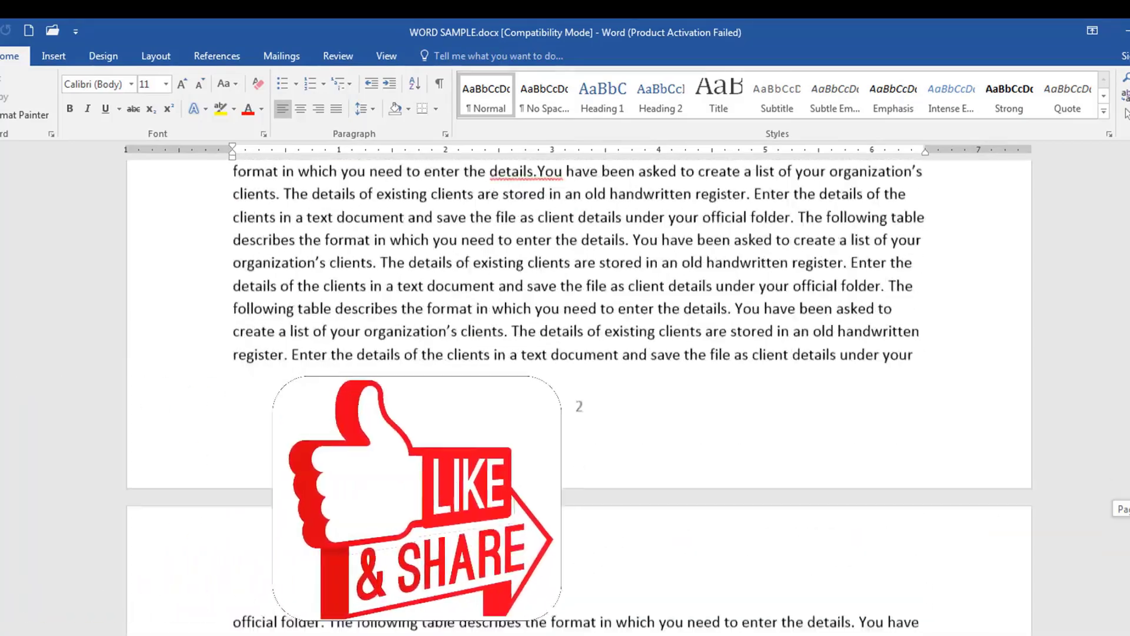
scroll(579, 389, down, 5)
scroll(580, 389, down, 2)
scroll(580, 389, up, 5)
scroll(580, 388, up, 3)
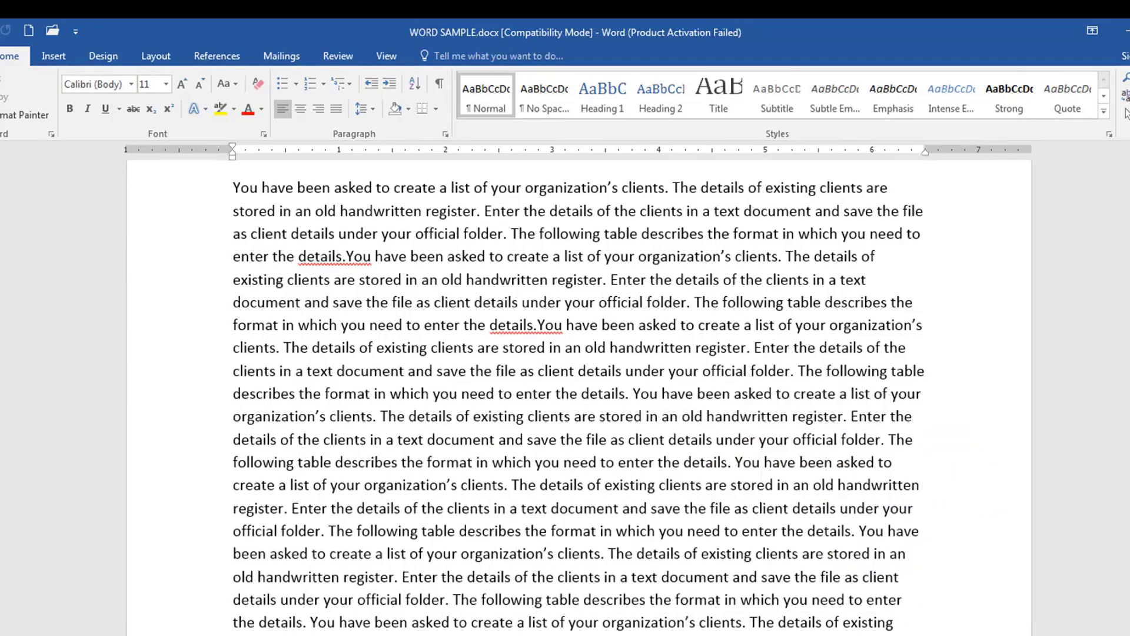
scroll(580, 397, up, 2)
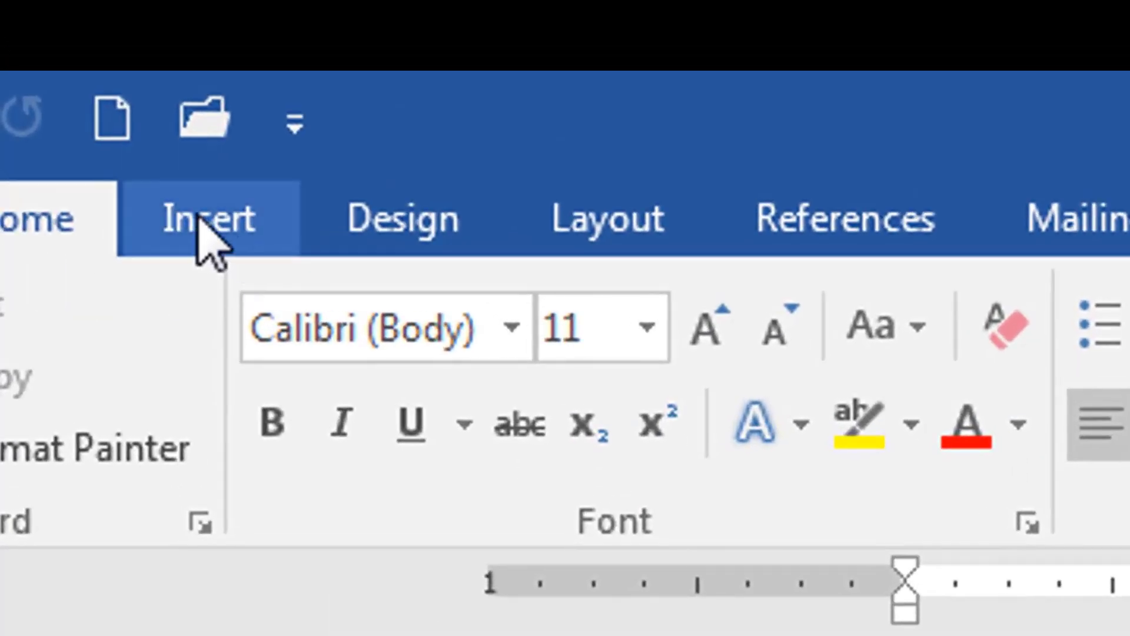
- Set the Format Page Numbers number format to '- 1 -, - 2 -, - 3 -, …' and confirm
click(201, 220)
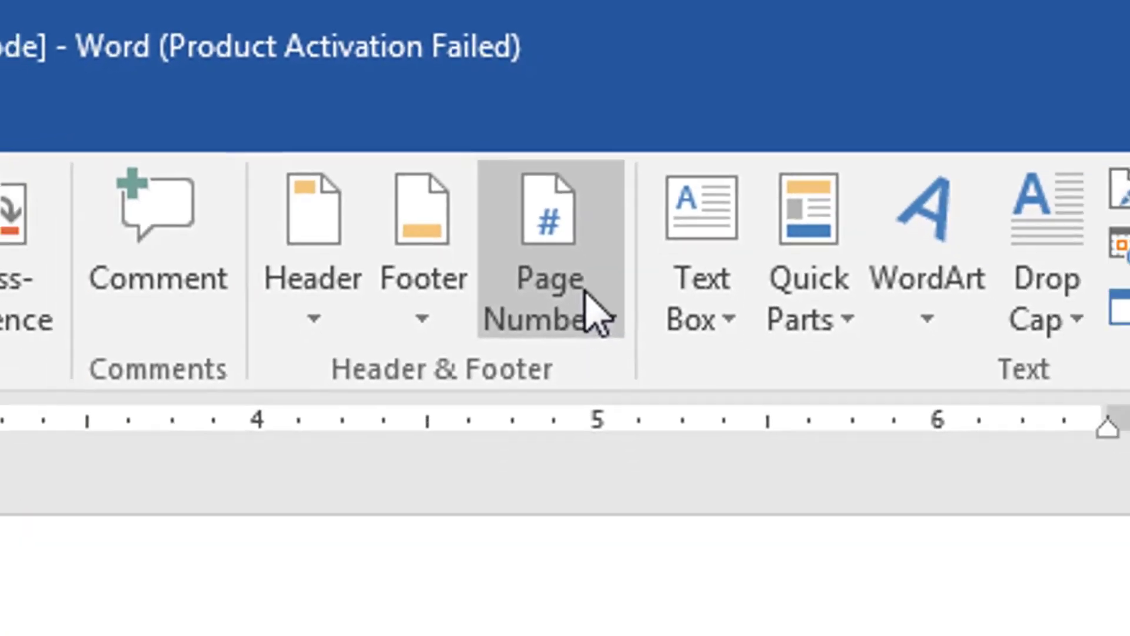
click(558, 243)
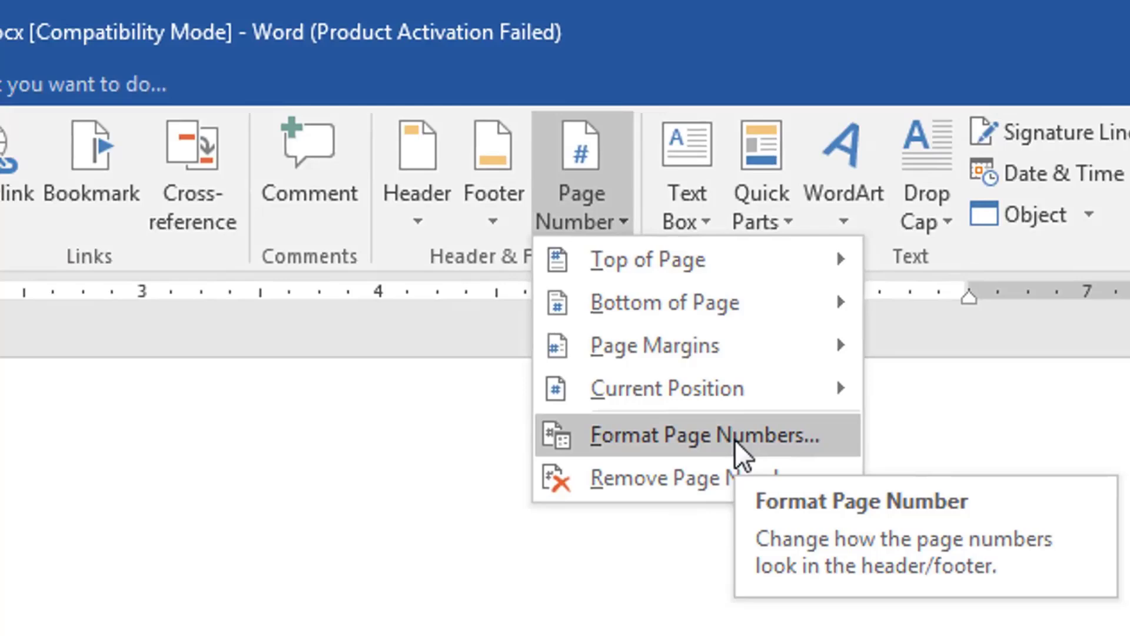
click(735, 441)
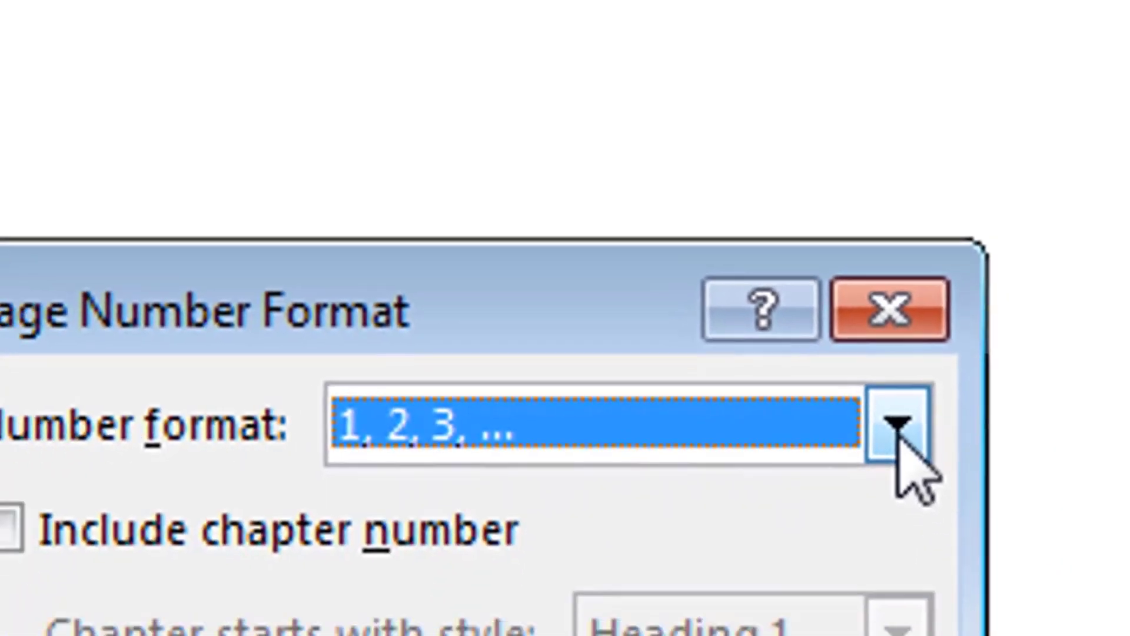
click(852, 380)
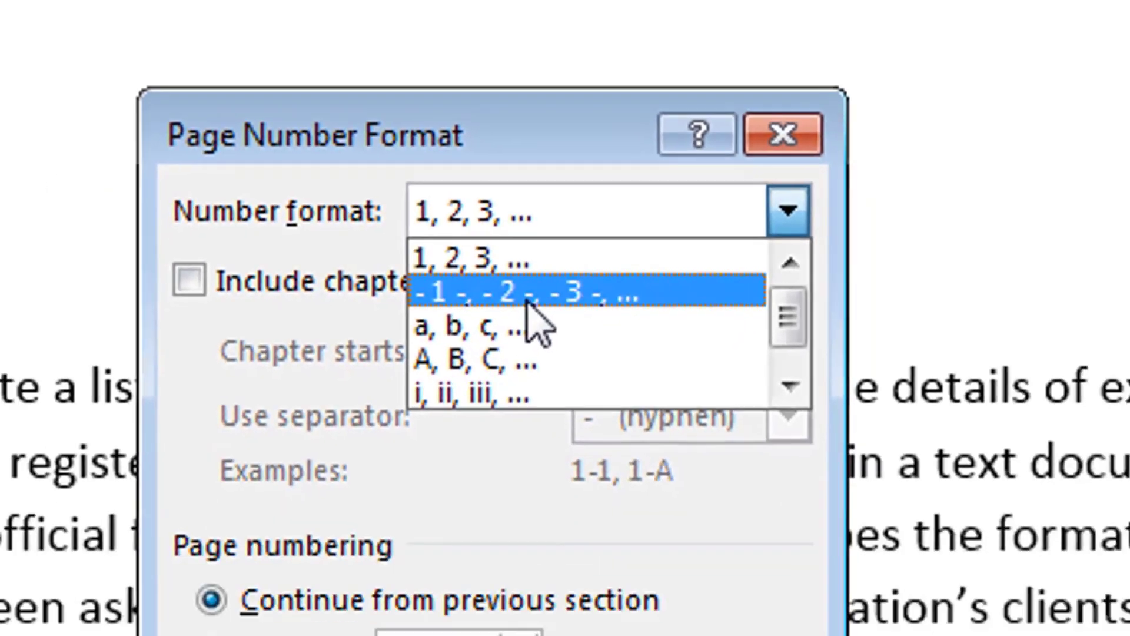
click(529, 472)
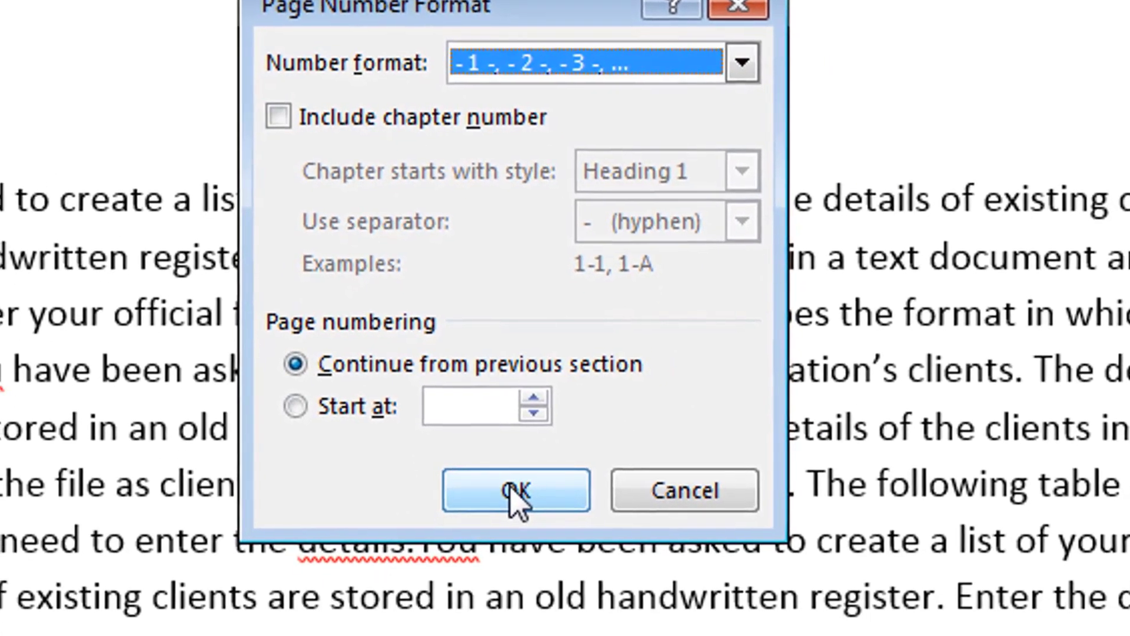
click(558, 528)
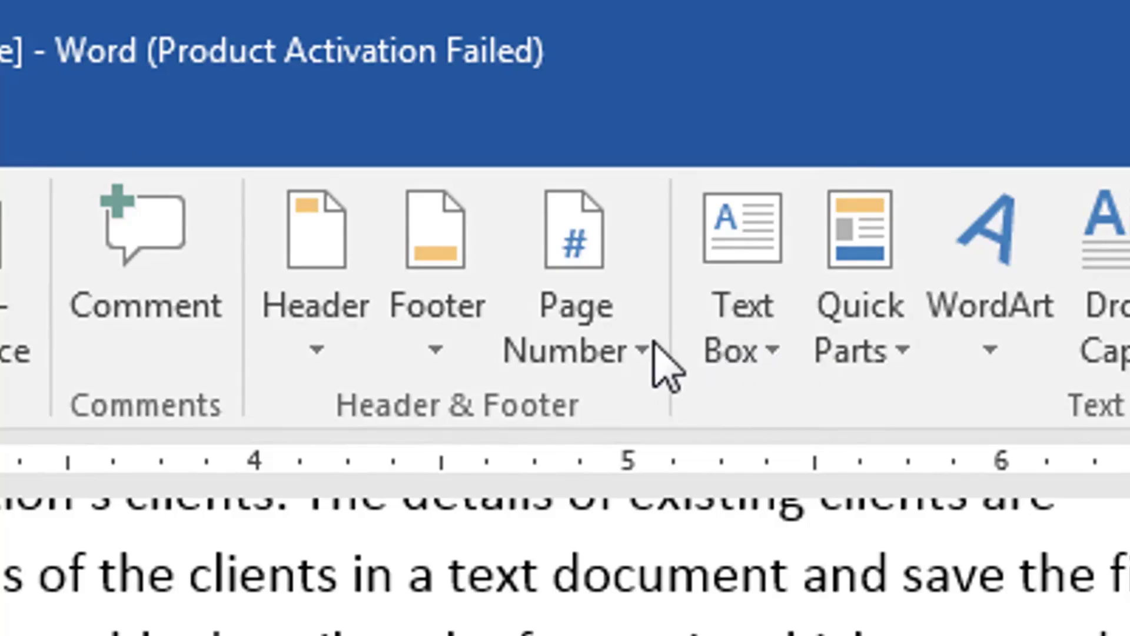
- Pick 'i, ii, iii, …' as the number format in Format Page Numbers
click(646, 353)
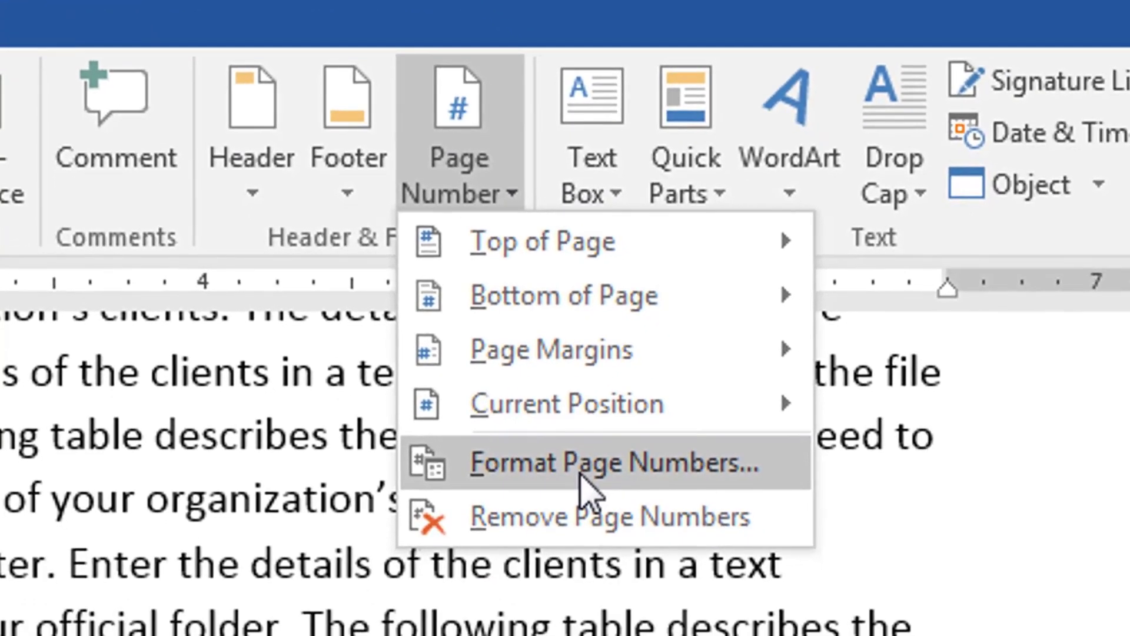
click(581, 475)
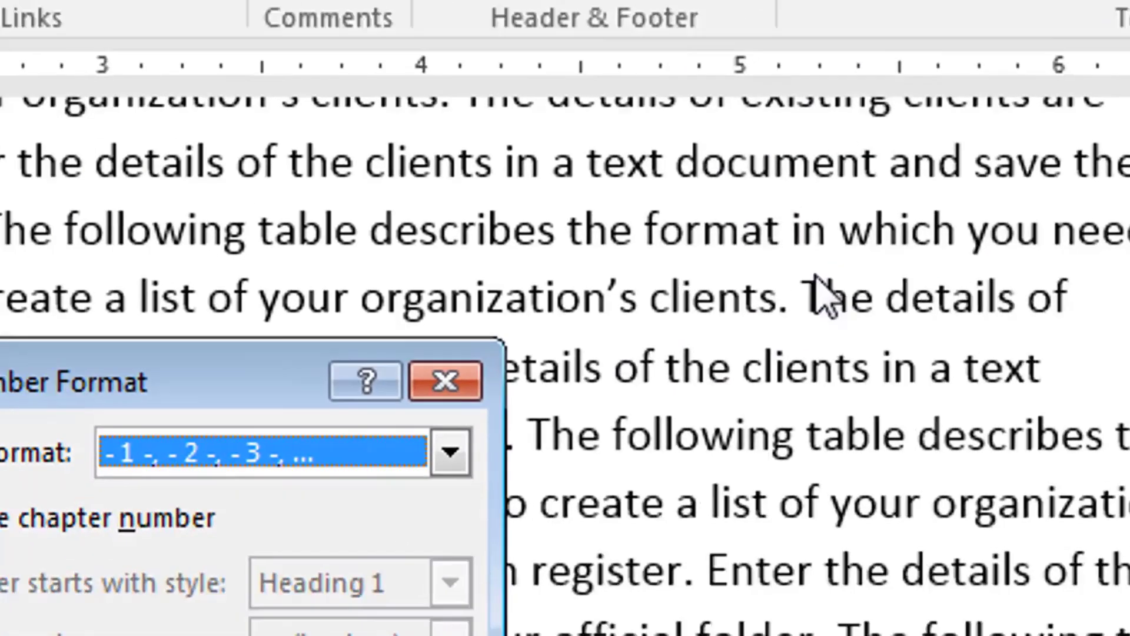
click(817, 137)
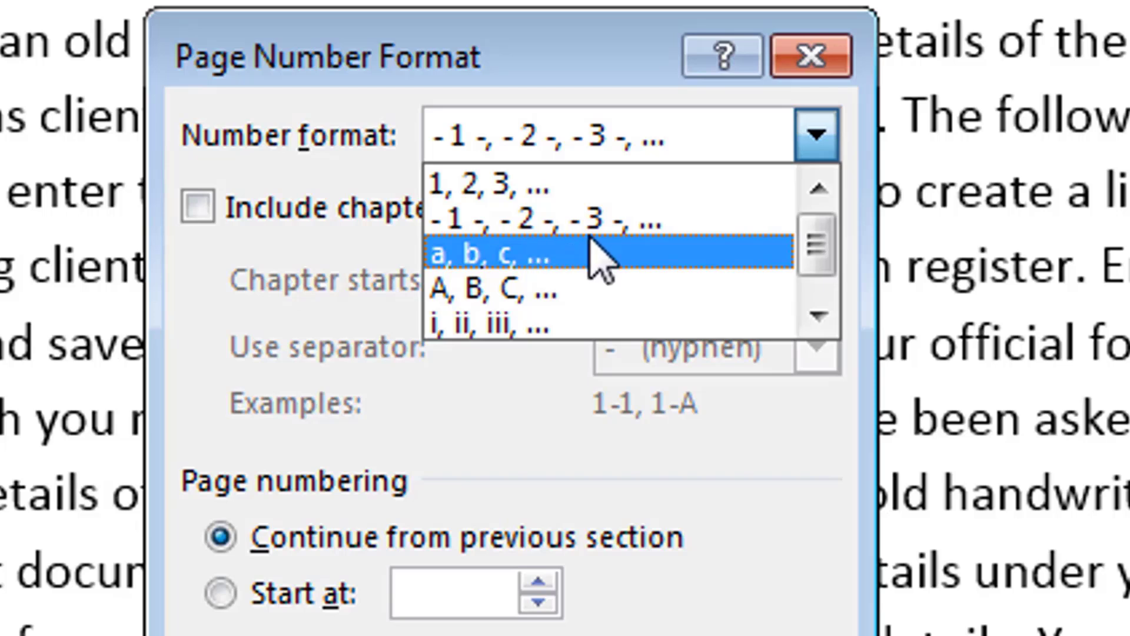
click(590, 327)
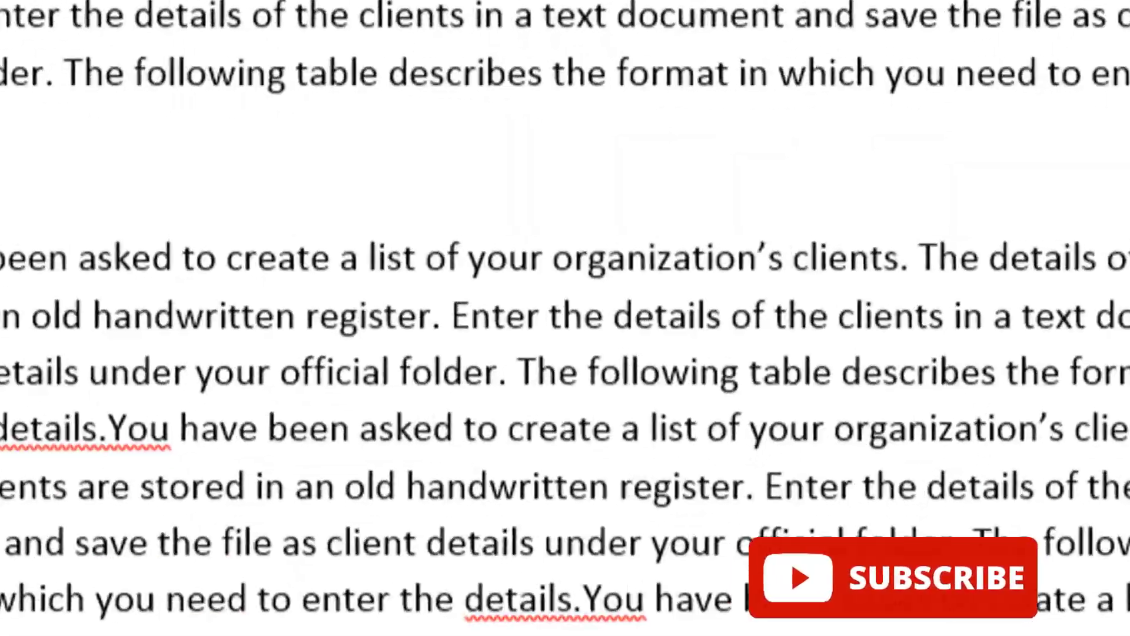
scroll(566, 318, down, 10)
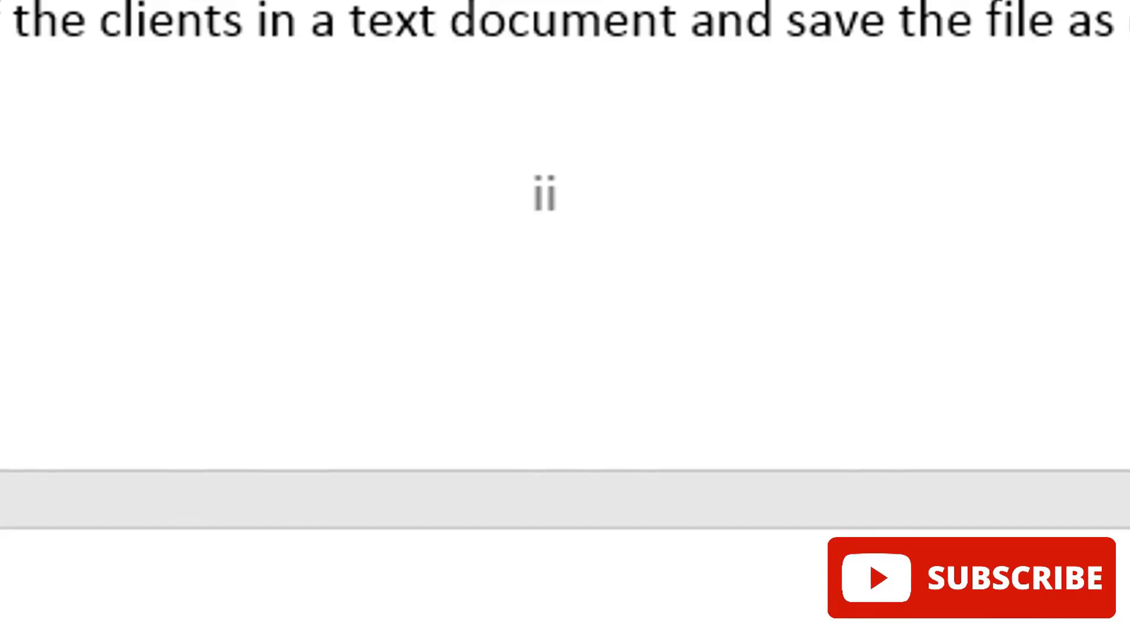
scroll(566, 317, down, 5)
scroll(565, 318, down, 5)
scroll(565, 318, down, 3)
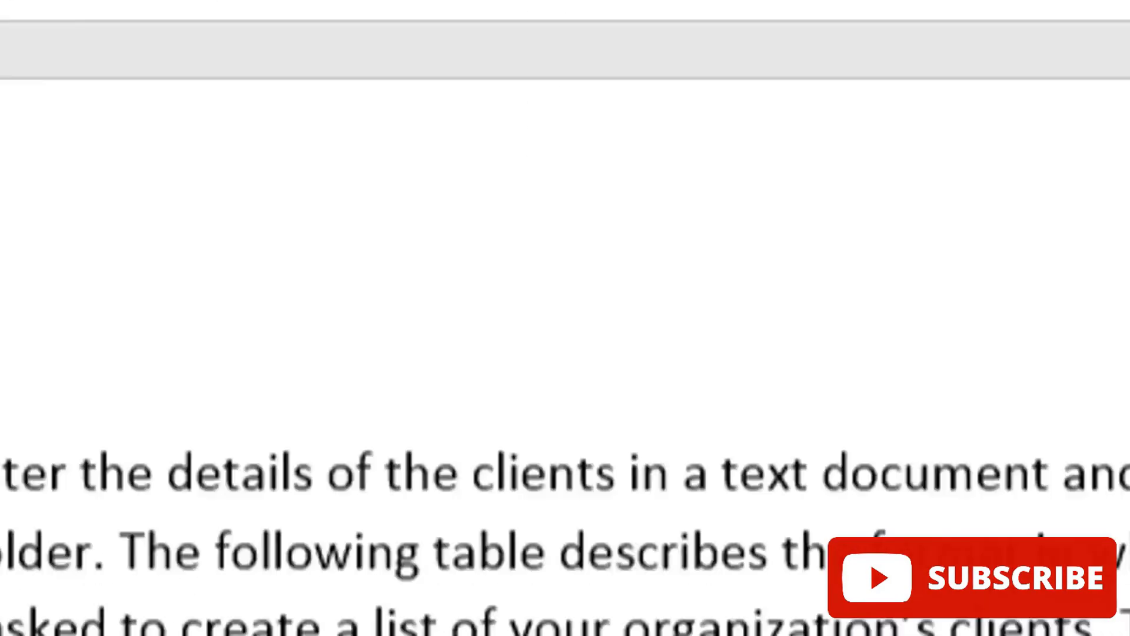
scroll(566, 318, down, 3)
scroll(566, 318, down, 2)
scroll(565, 318, down, 5)
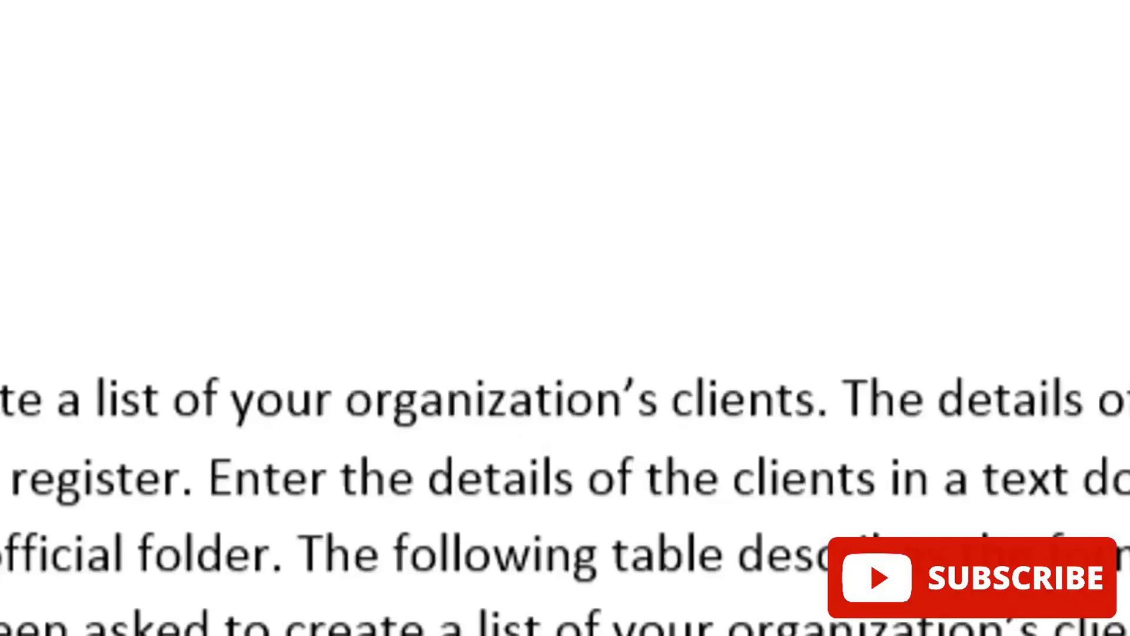
scroll(565, 318, up, 1)
scroll(565, 318, down, 5)
scroll(565, 318, down, 4)
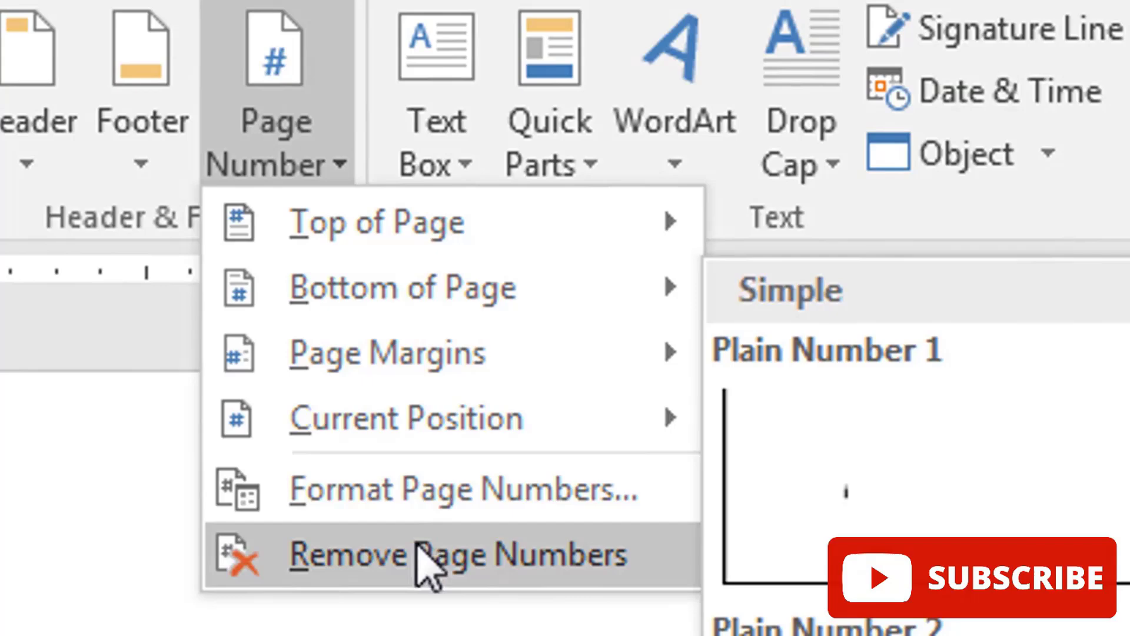
- Set the Format Page Numbers number format back to '1, 2, 3, …' and confirm
click(411, 516)
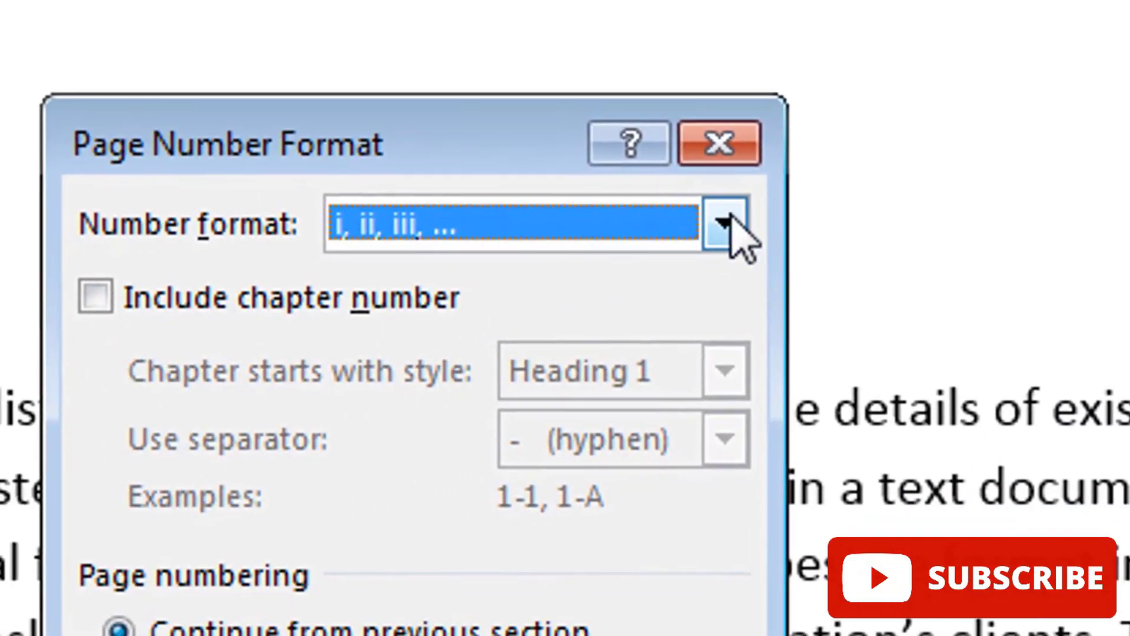
click(725, 225)
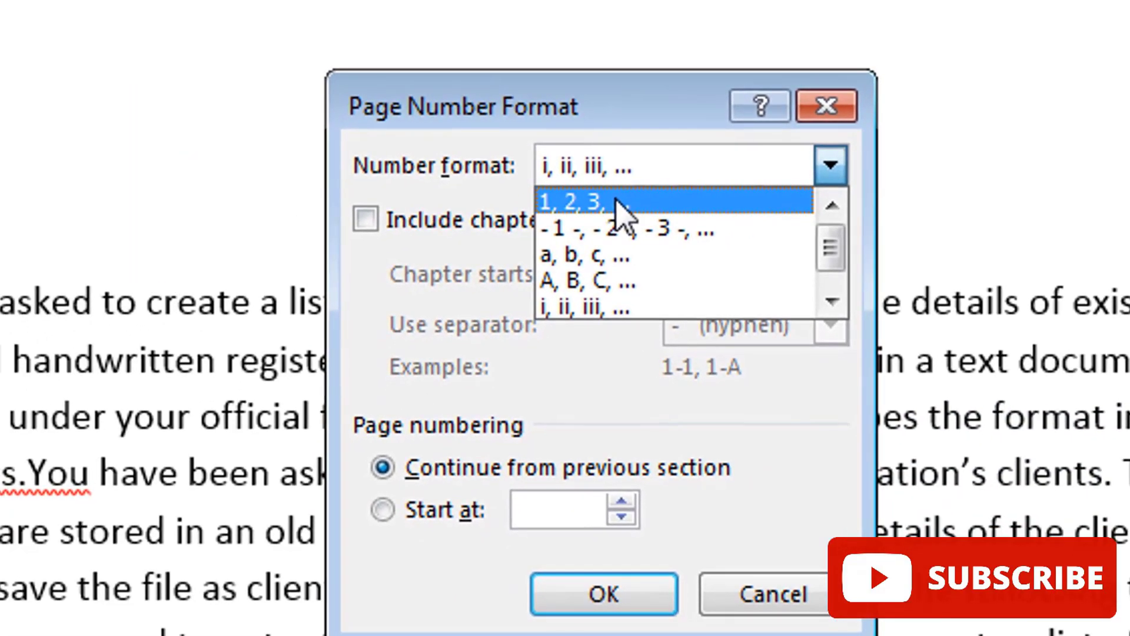
click(619, 205)
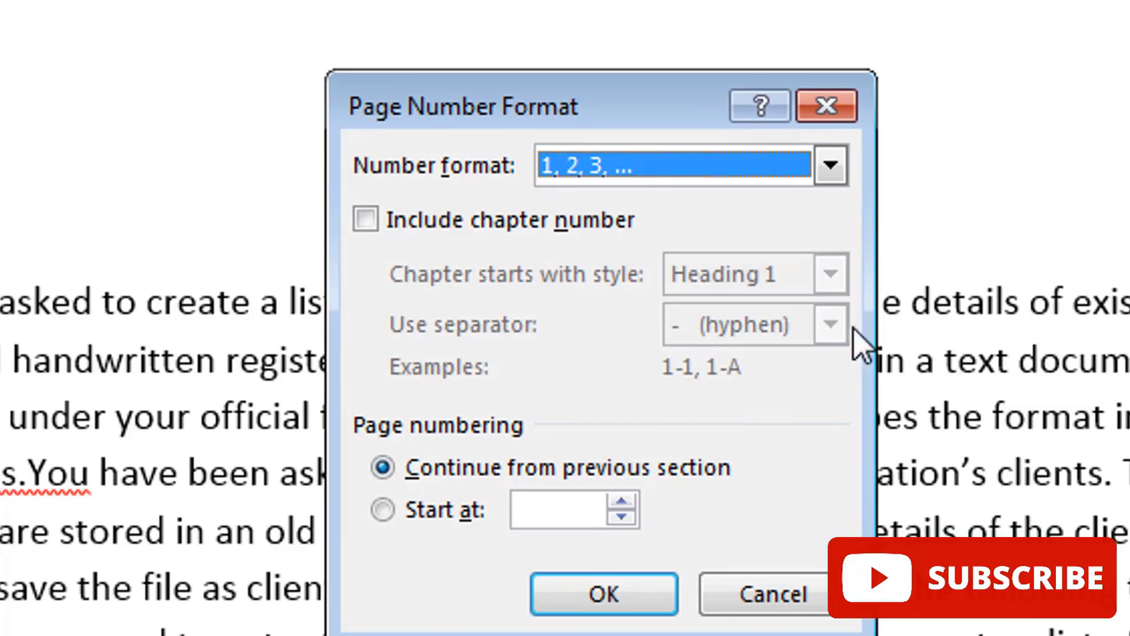
click(572, 593)
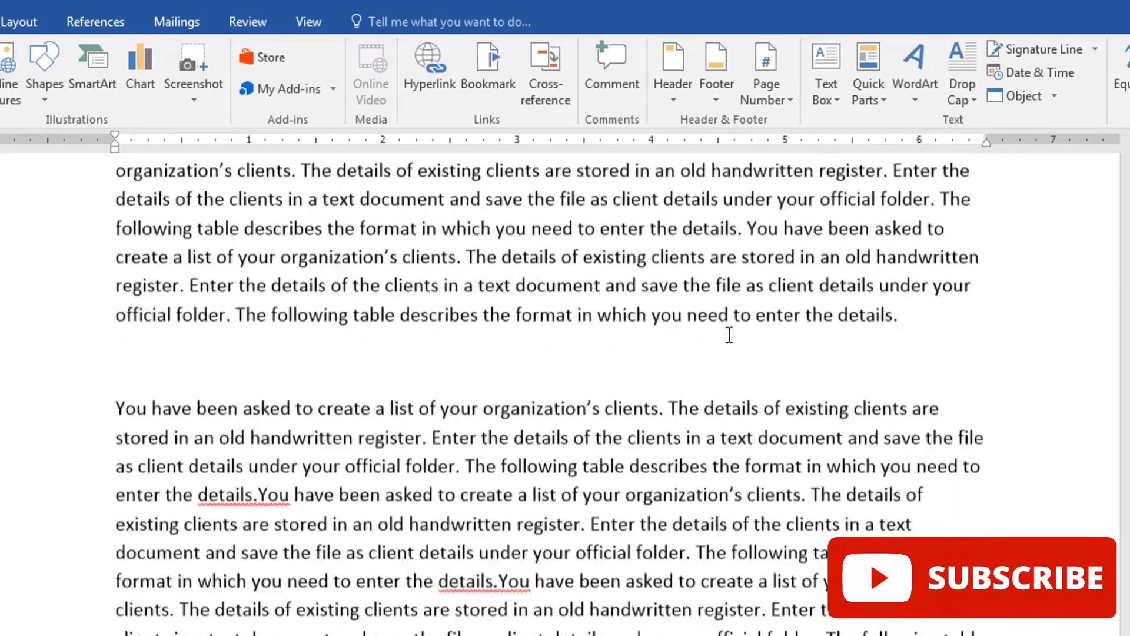
scroll(730, 333, down, 4)
scroll(748, 333, down, 4)
scroll(748, 333, down, 2)
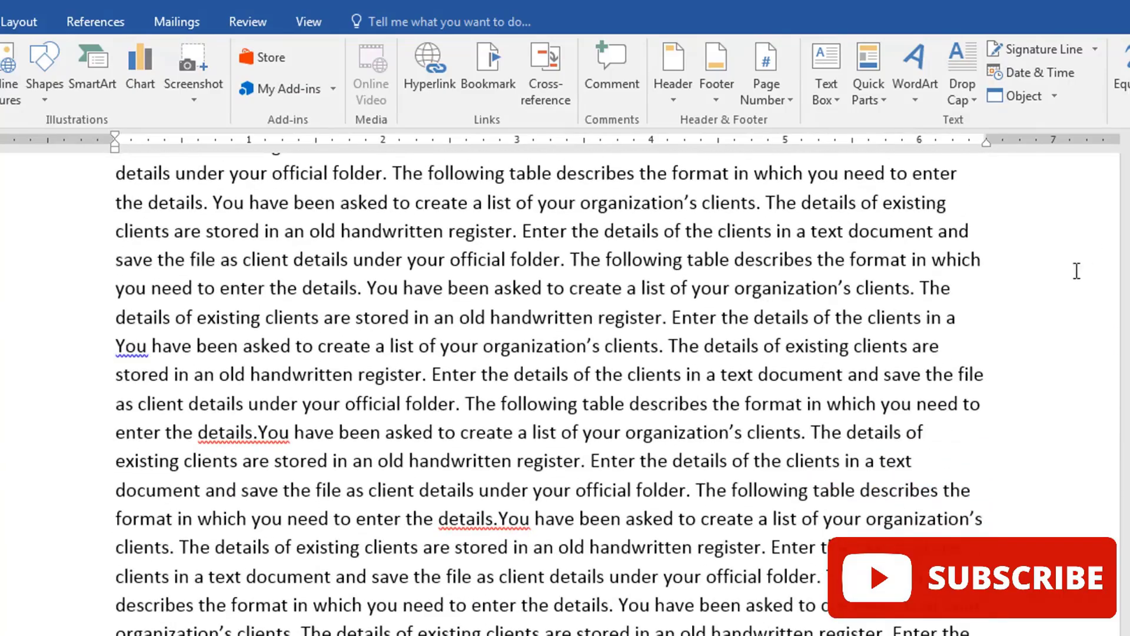
scroll(566, 389, up, 1)
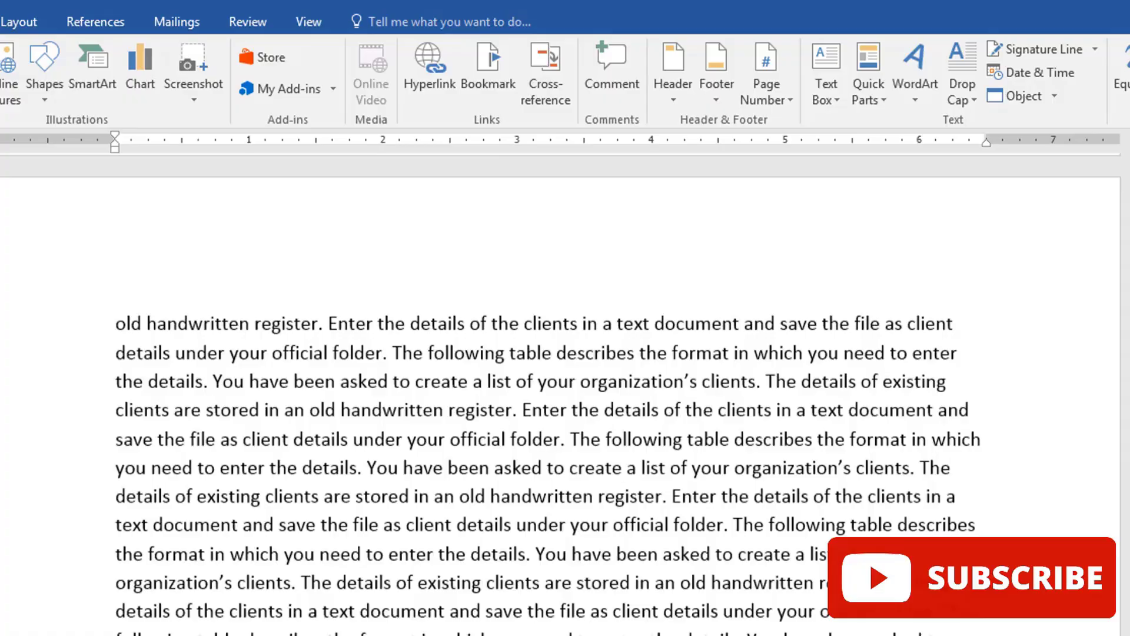
scroll(565, 389, down, 1)
scroll(565, 389, down, 2)
scroll(565, 389, down, 2)
scroll(565, 388, down, 1)
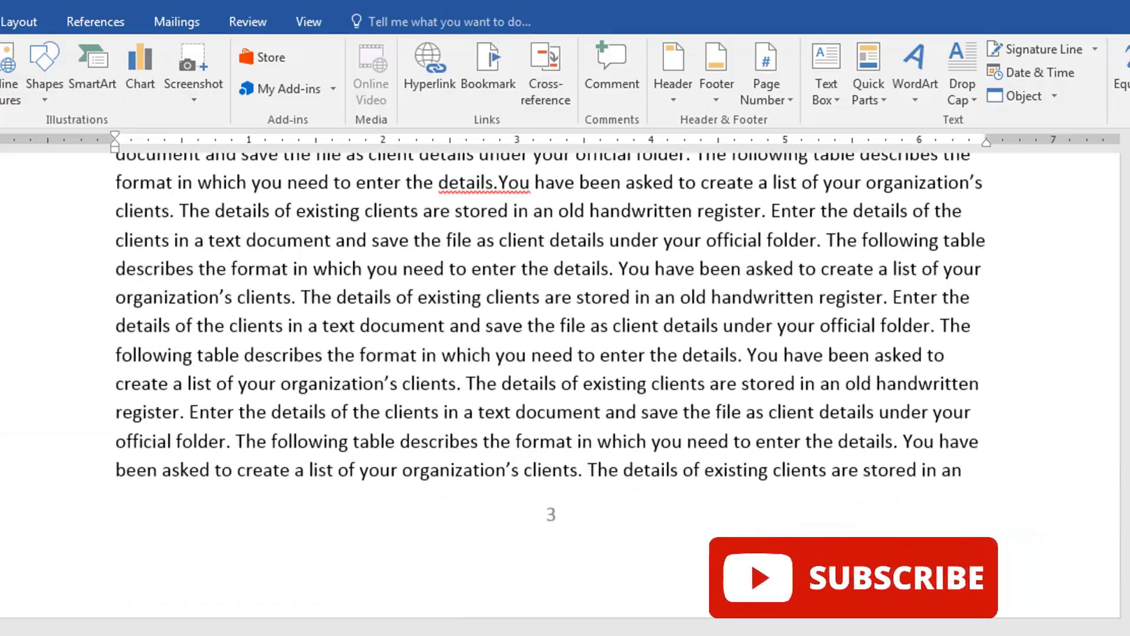
scroll(565, 388, down, 4)
scroll(566, 388, down, 3)
scroll(565, 389, down, 10)
scroll(565, 388, down, 3)
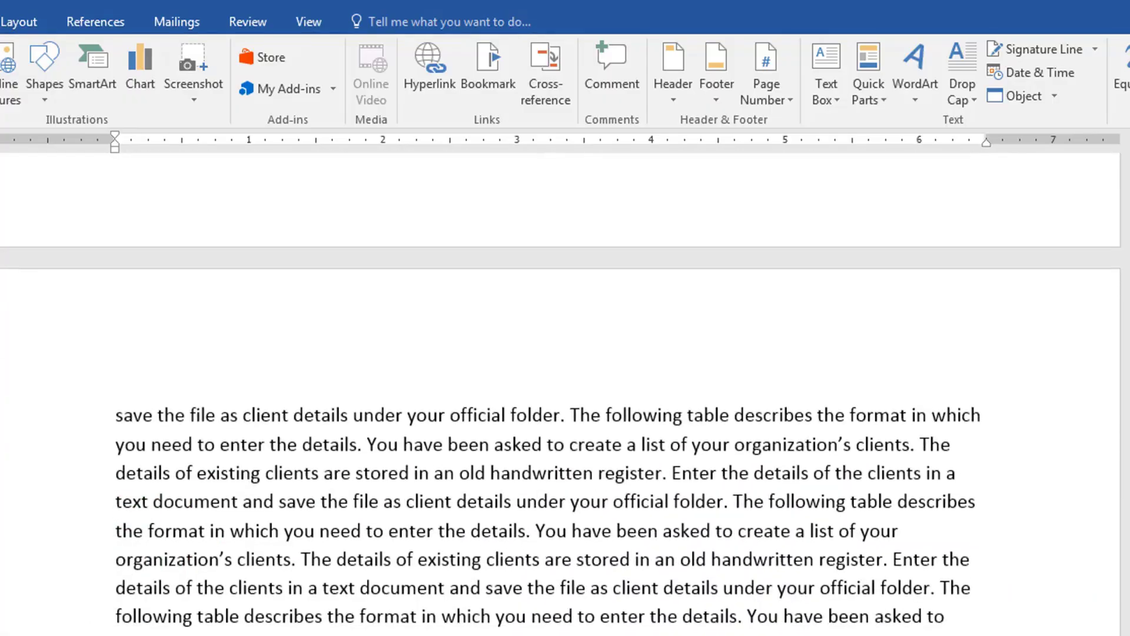
scroll(565, 389, up, 1)
scroll(565, 389, up, 2)
scroll(565, 388, up, 1)
scroll(565, 354, up, 5)
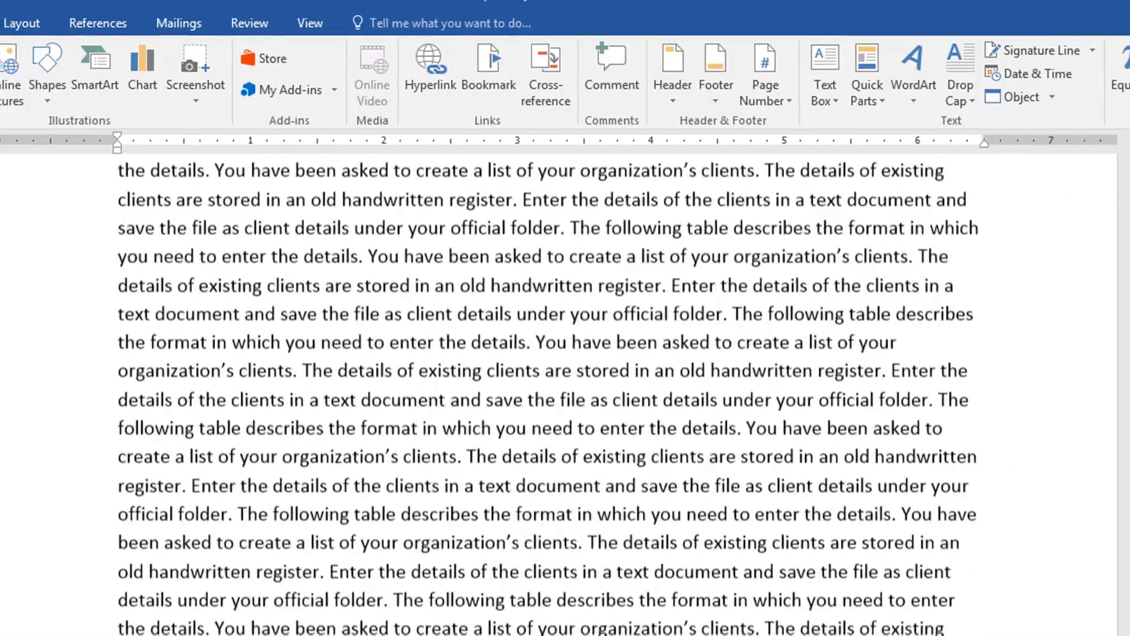
scroll(566, 353, up, 5)
scroll(565, 353, up, 5)
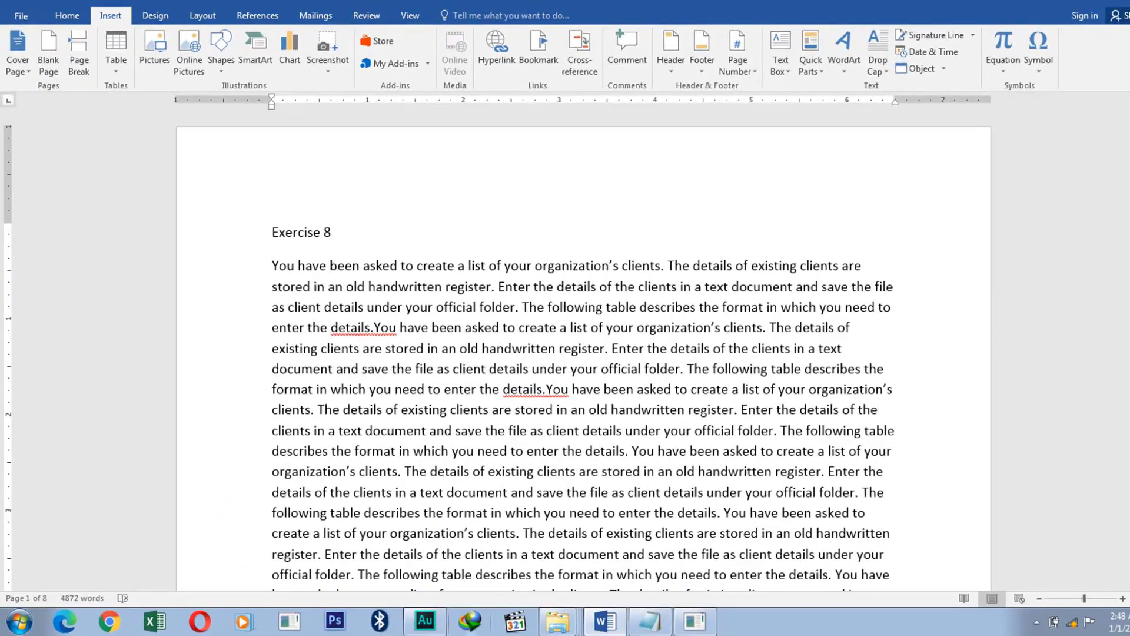